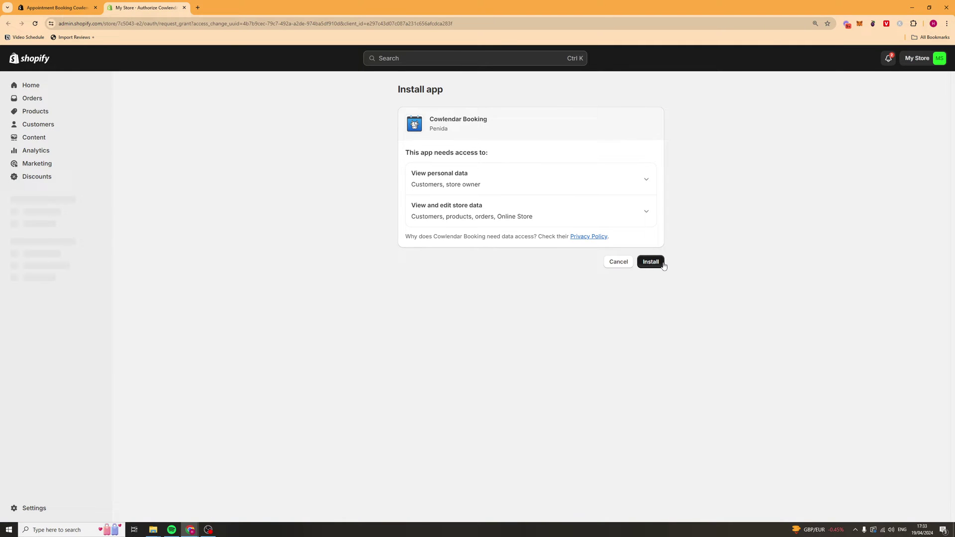
Install the Cowlendar Booking app from Shopify's Install app page.
left_click(661, 264)
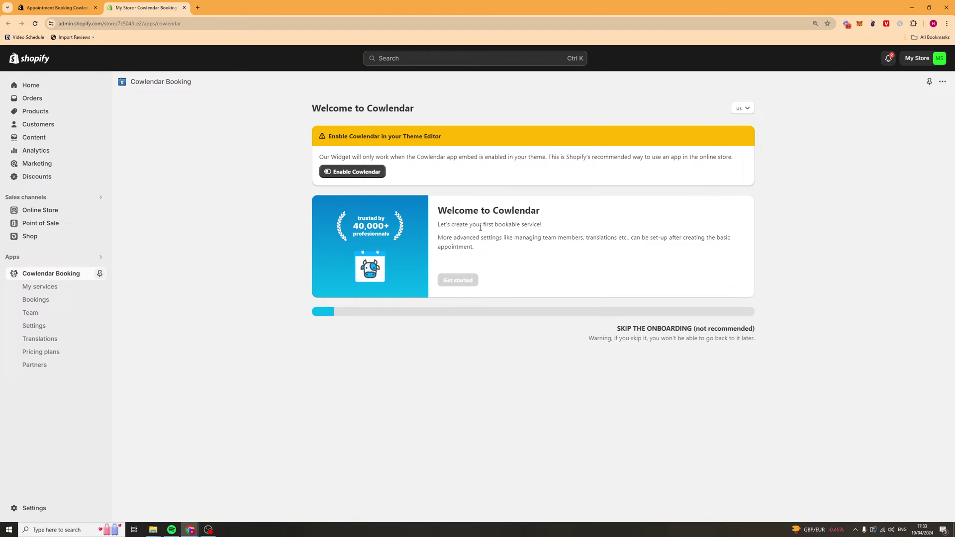
Turn on the Cowlendar app embed in the Dawn theme editor and save the theme.
left_click(367, 171)
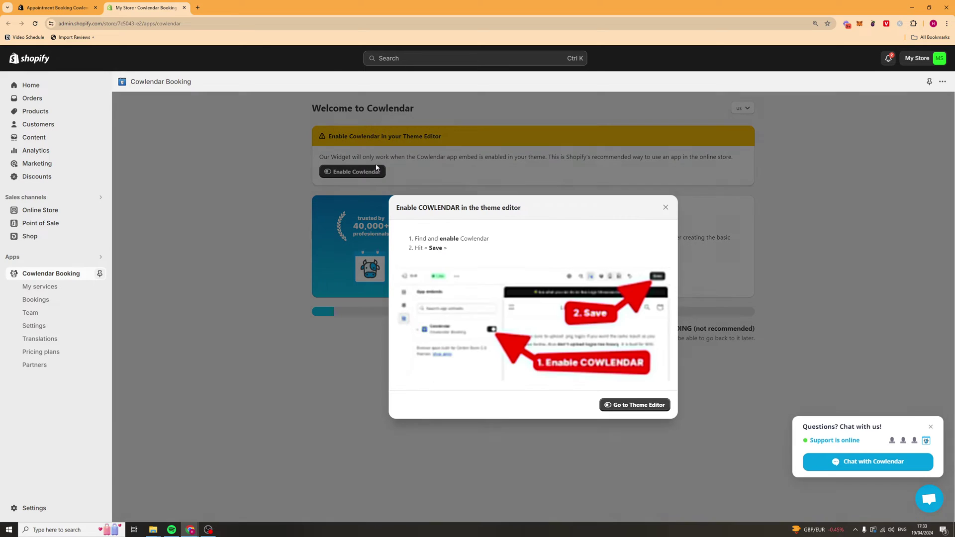
left_click(617, 406)
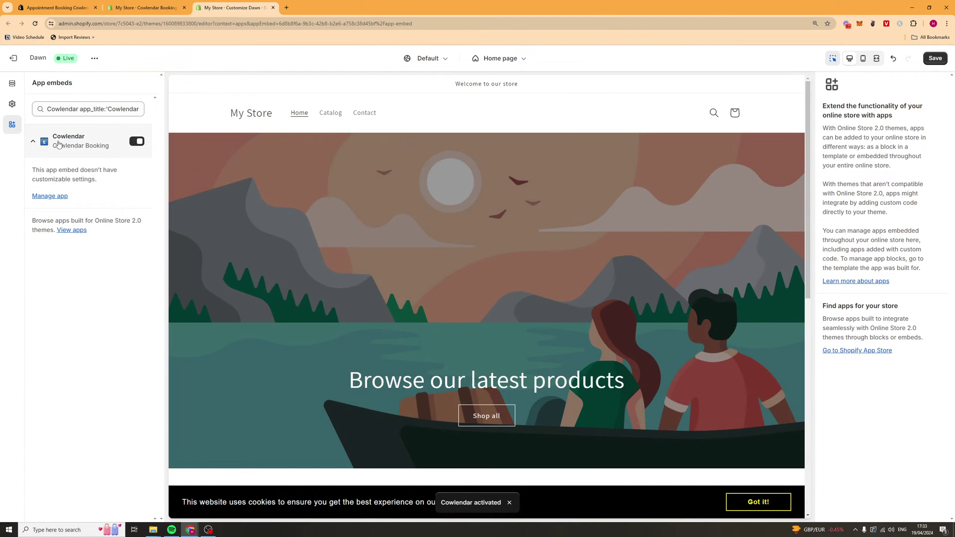
triple_click(75, 109)
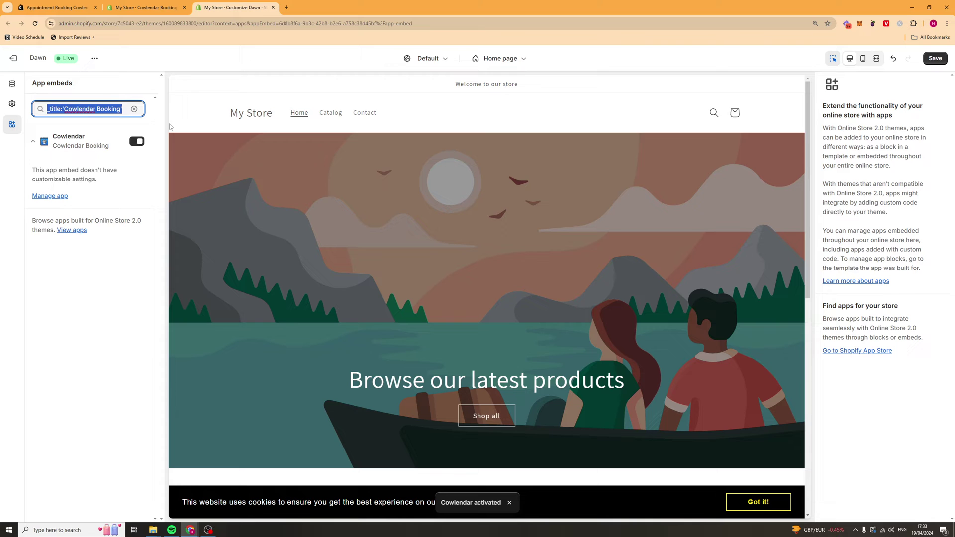
type("Cowlendar")
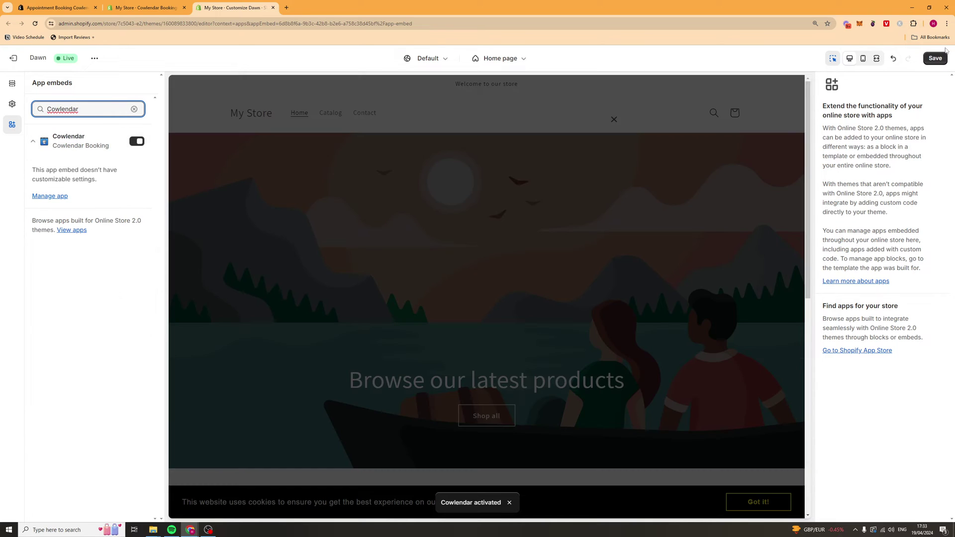
left_click(935, 58)
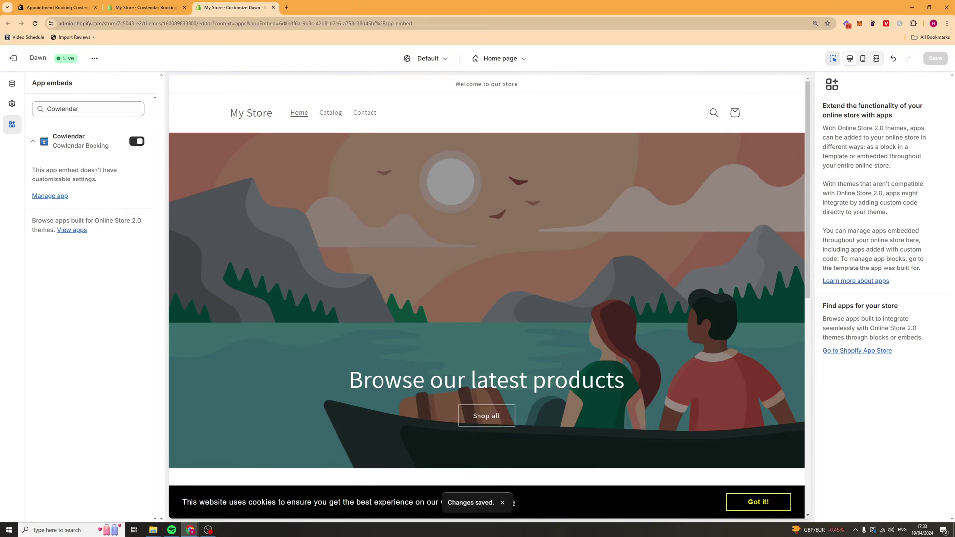
left_click(273, 7)
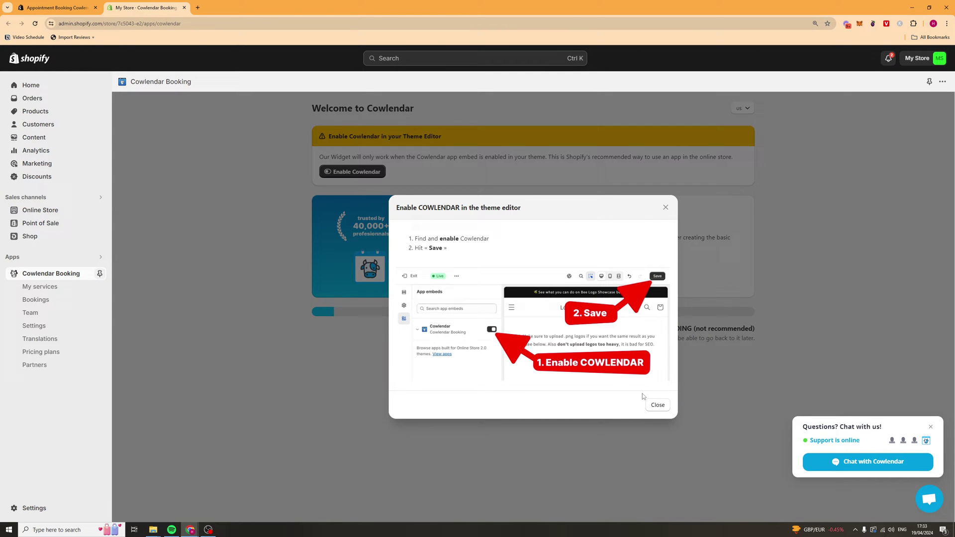
Approve the Cowlendar PRO plan at $14.99 USD every 30 days with a 7-day free trial.
left_click(658, 404)
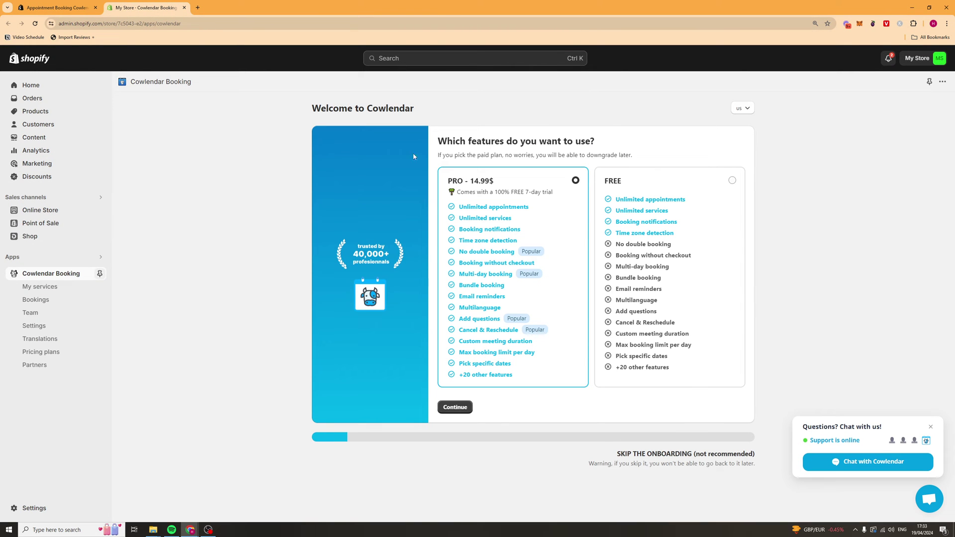
left_click(930, 427)
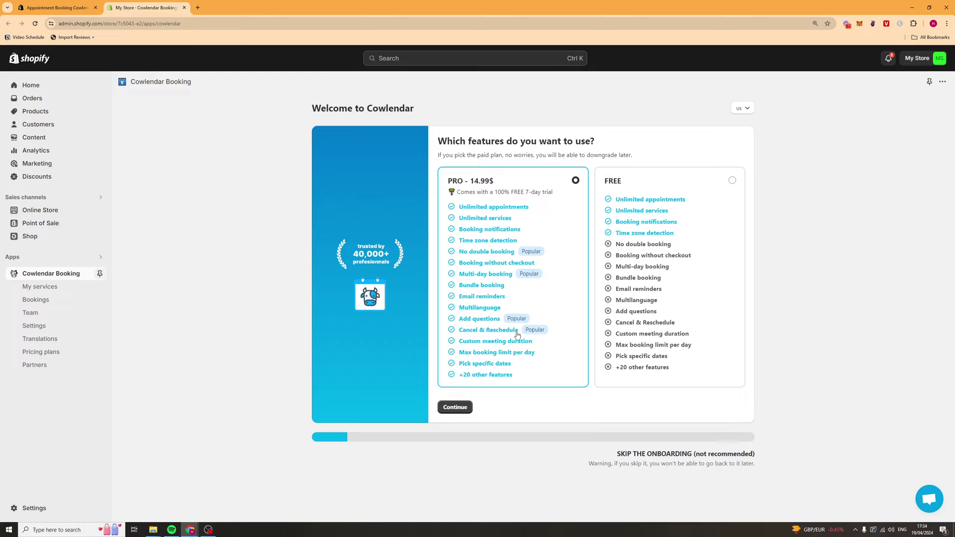
left_click(450, 407)
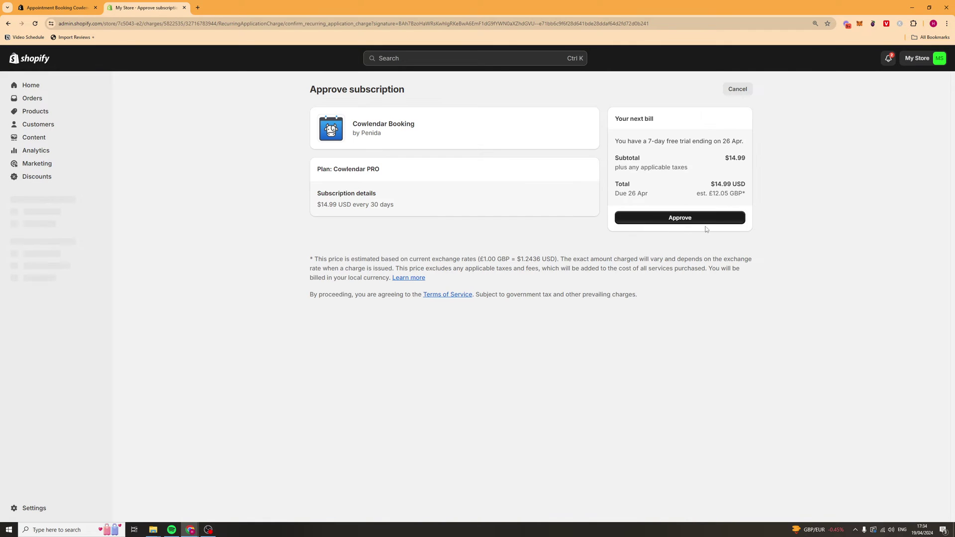
left_click(680, 218)
left_click_drag(624, 194, 649, 195)
left_click(642, 199)
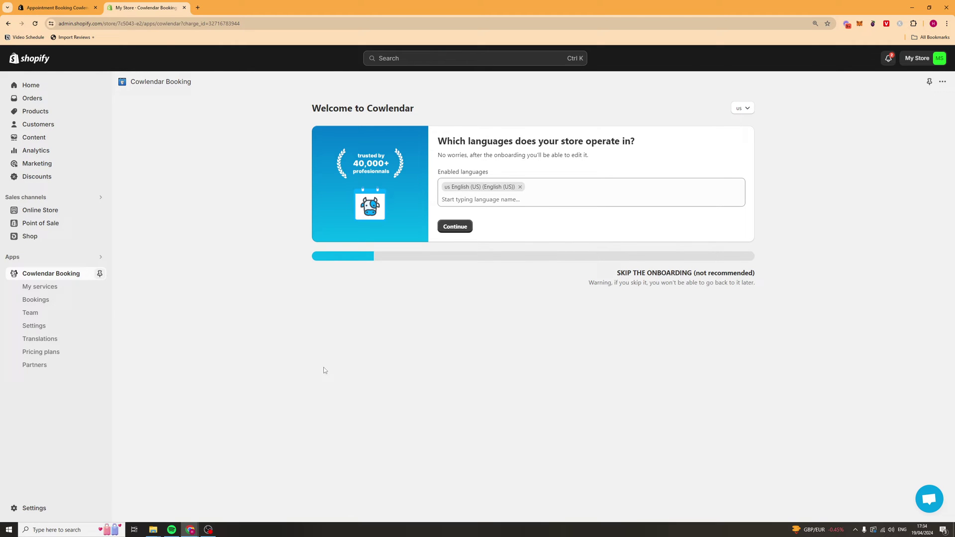
Keep English (US) as the store language in onboarding.
left_click_drag(450, 142, 612, 155)
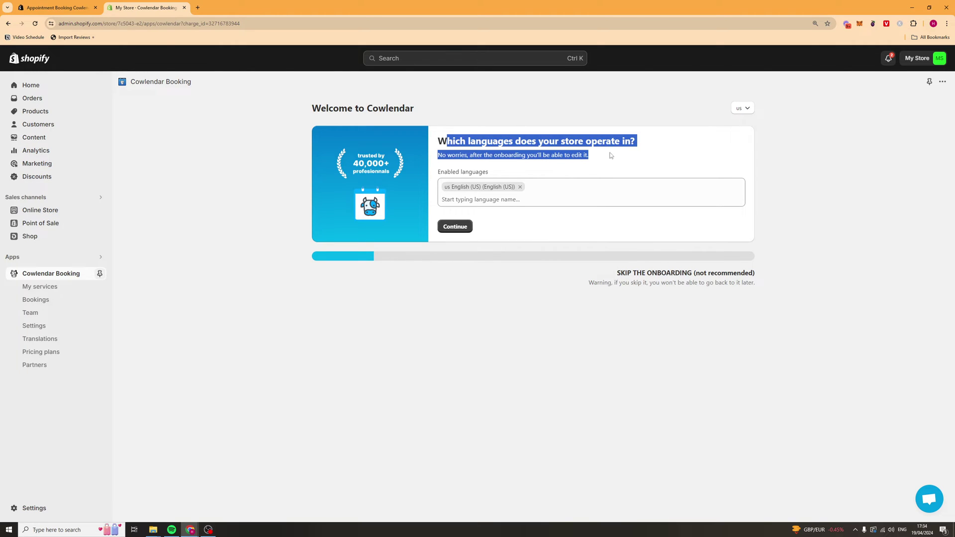
left_click(518, 177)
left_click(466, 229)
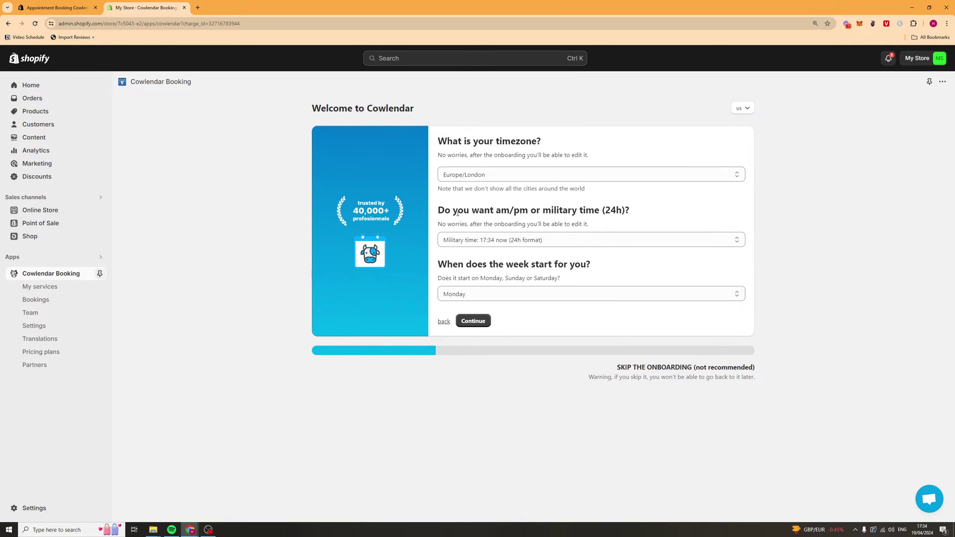
Use Europe/London timezone, 24-hour military time and Monday week start; choose short appointments.
left_click_drag(456, 210, 533, 210)
left_click(512, 211)
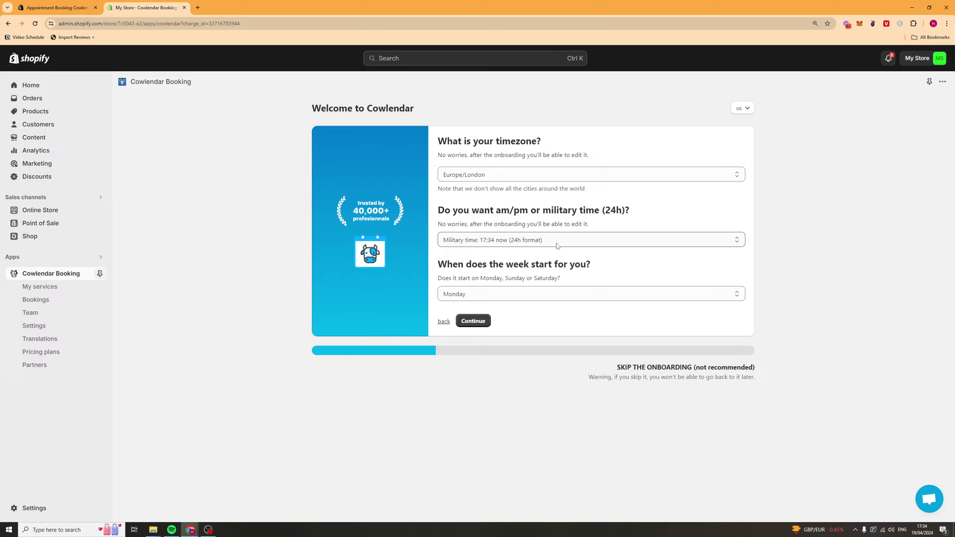
left_click(509, 244)
left_click(503, 251)
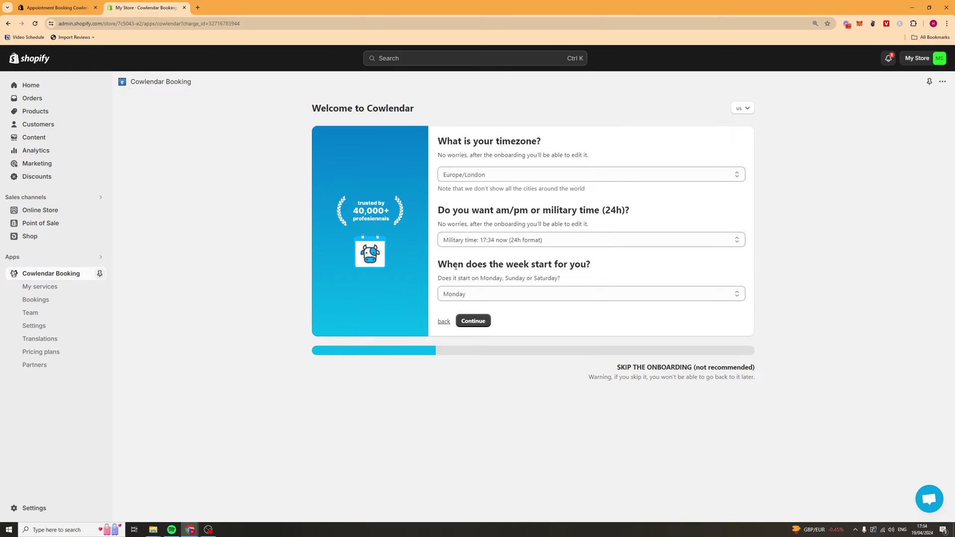
left_click_drag(456, 267, 603, 269)
left_click(522, 280)
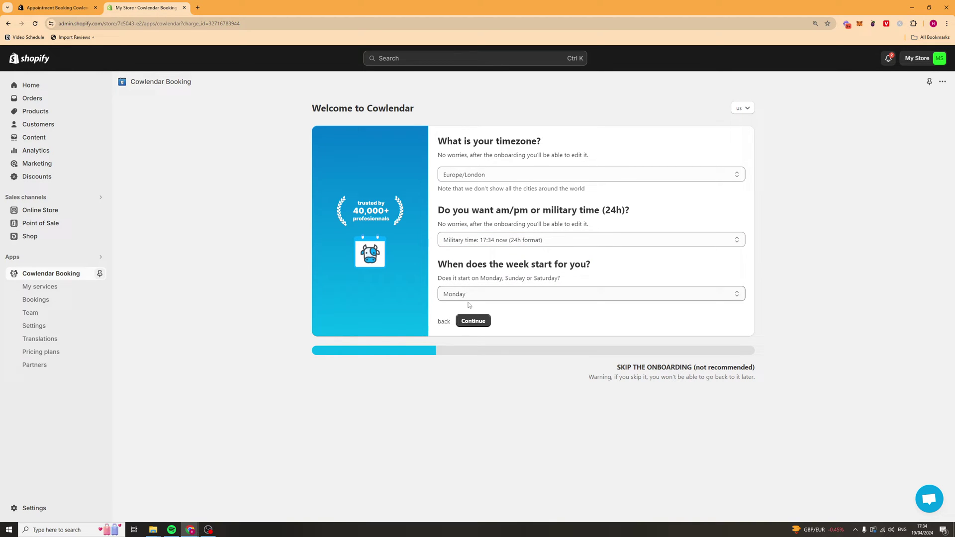
left_click(472, 321)
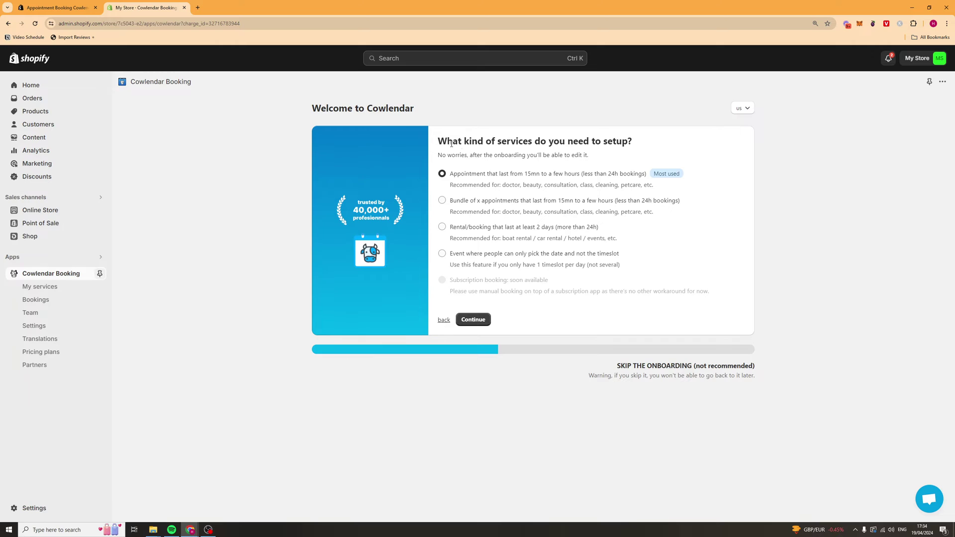
left_click_drag(451, 144, 592, 144)
left_click(592, 144)
Confirm the short-appointment service type and make appointments paid on Shopify.
left_click(471, 320)
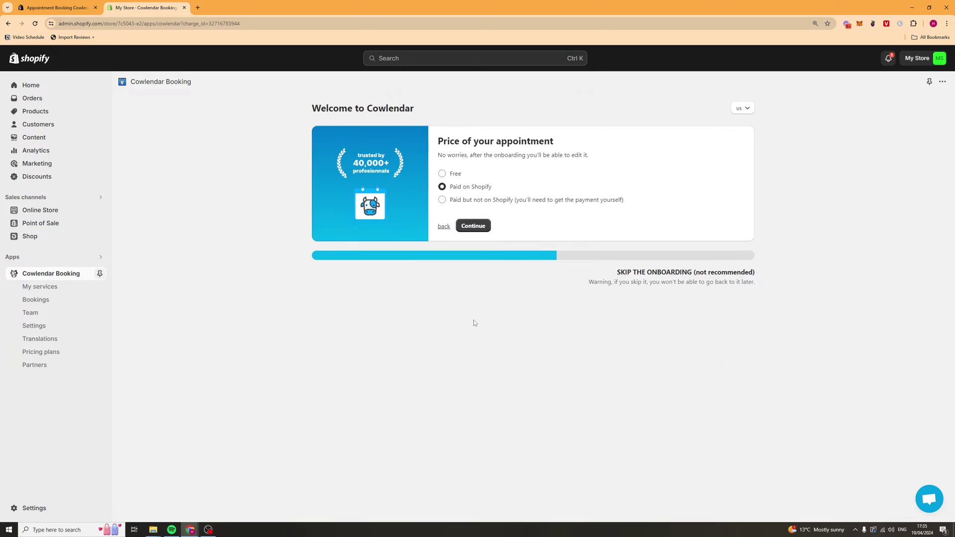
left_click_drag(446, 145, 574, 148)
left_click(447, 155)
left_click_drag(451, 156, 516, 155)
left_click(503, 145)
left_click(450, 186)
left_click(468, 227)
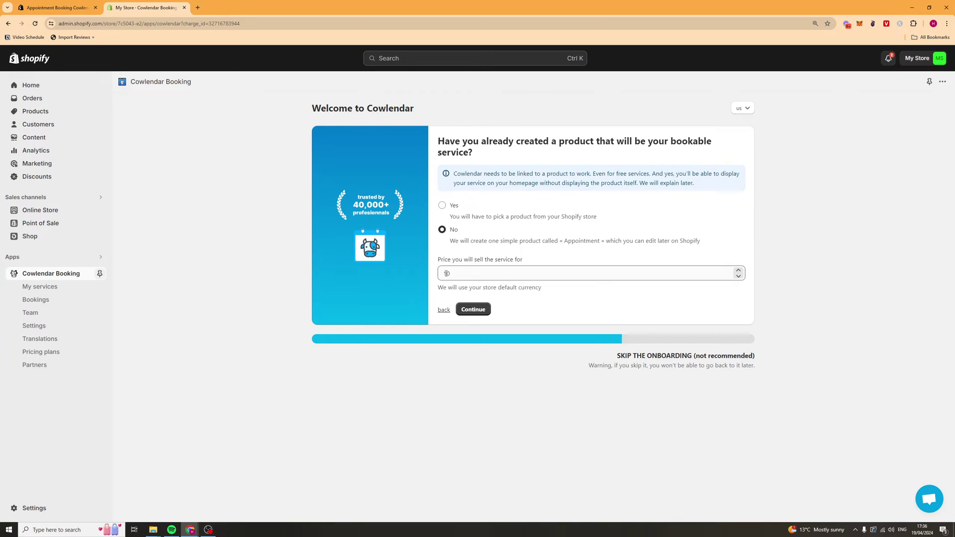
Have Cowlendar create a new Appointment product priced at 10.
left_click_drag(438, 288, 509, 292)
triple_click(513, 288)
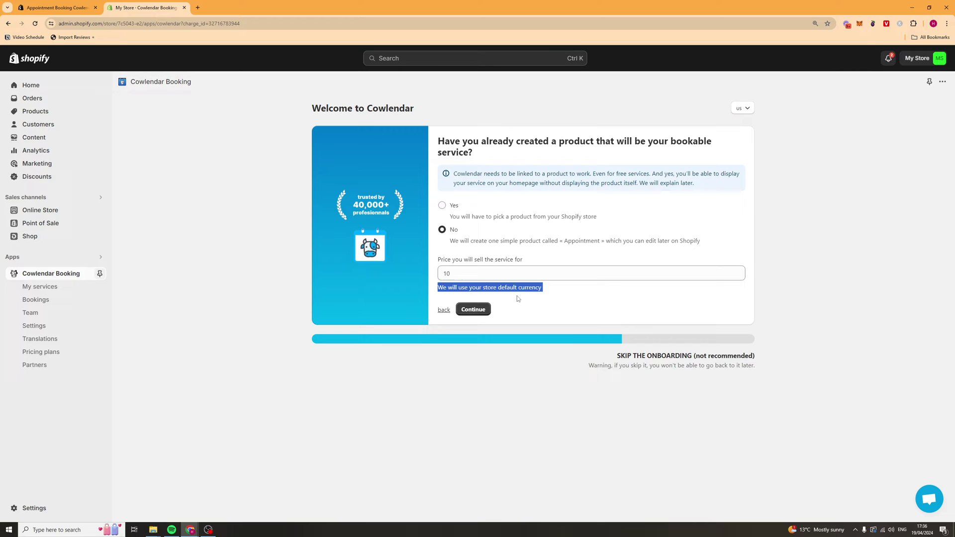
left_click(484, 312)
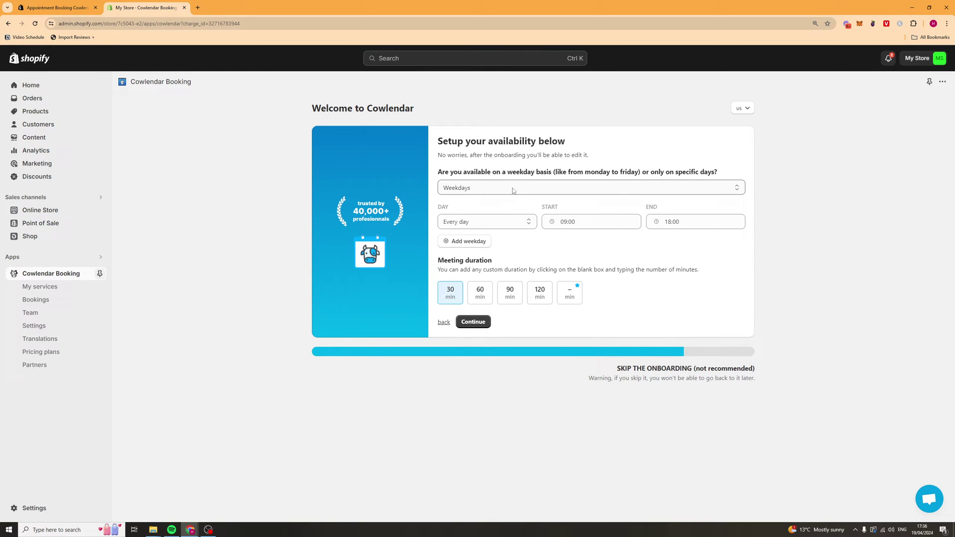
Keep weekday-based availability with a single hours row covering every day.
left_click(489, 193)
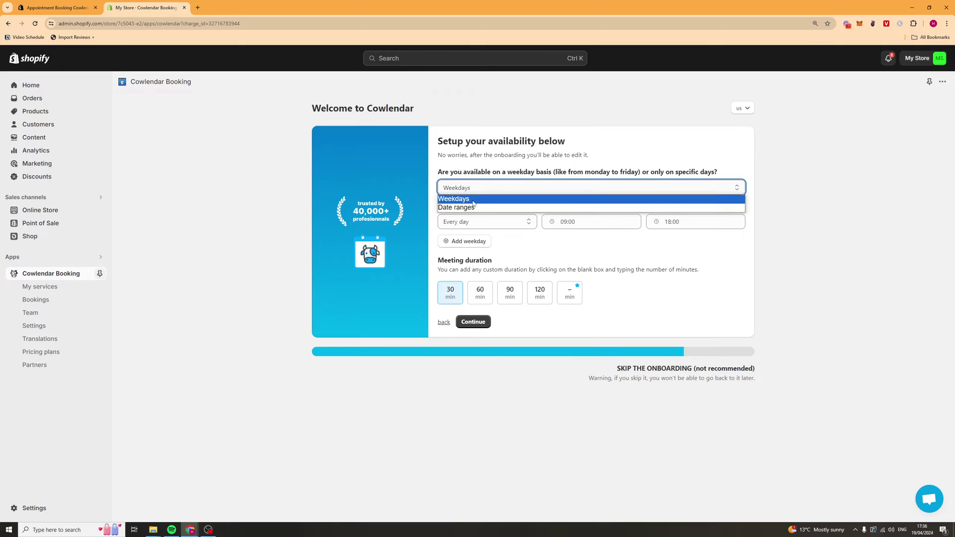
left_click(463, 199)
left_click(470, 187)
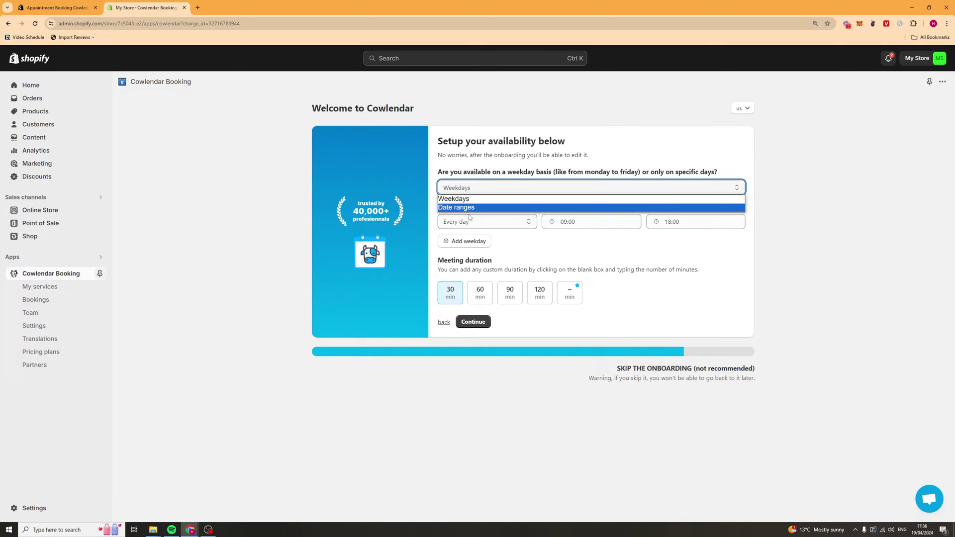
left_click(472, 207)
left_click(485, 190)
left_click(486, 198)
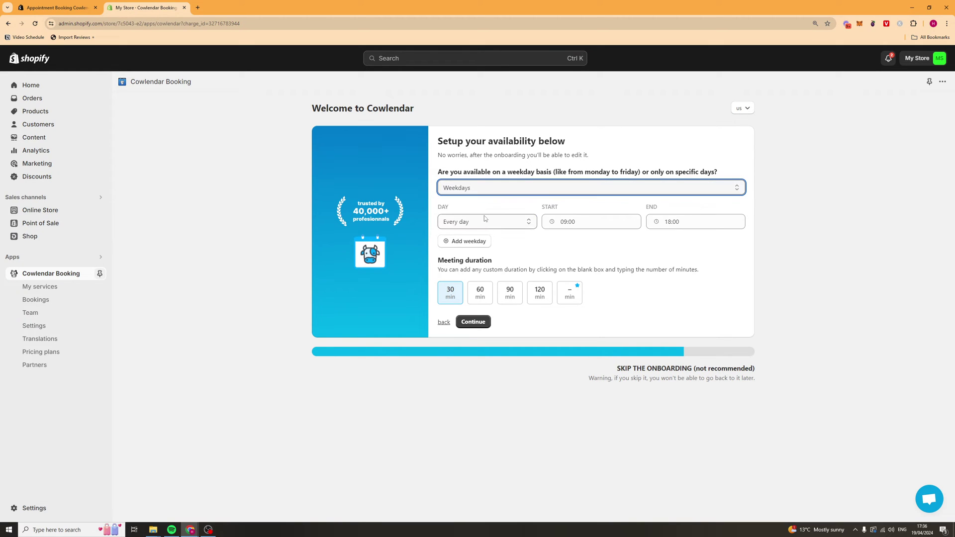
left_click(485, 219)
left_click(485, 219)
left_click(478, 242)
left_click(480, 221)
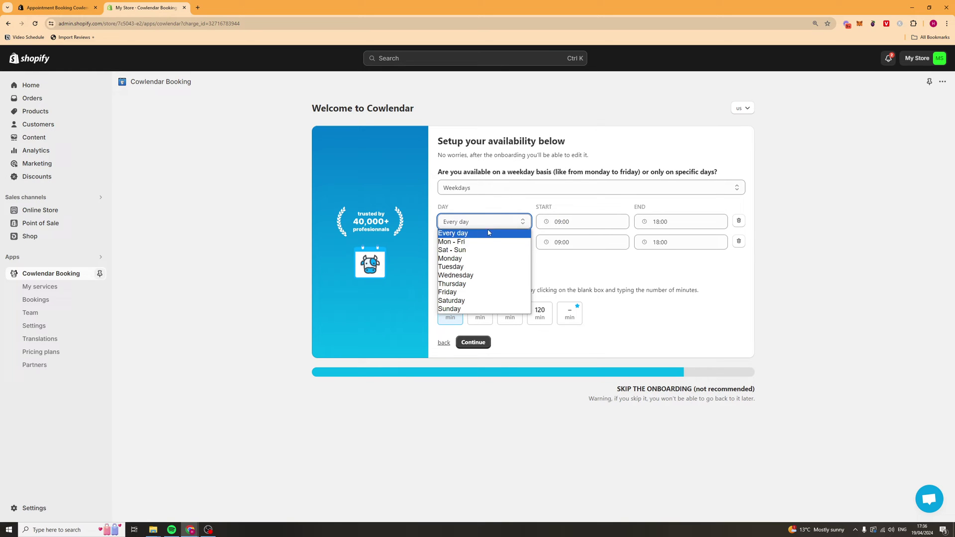
left_click(582, 241)
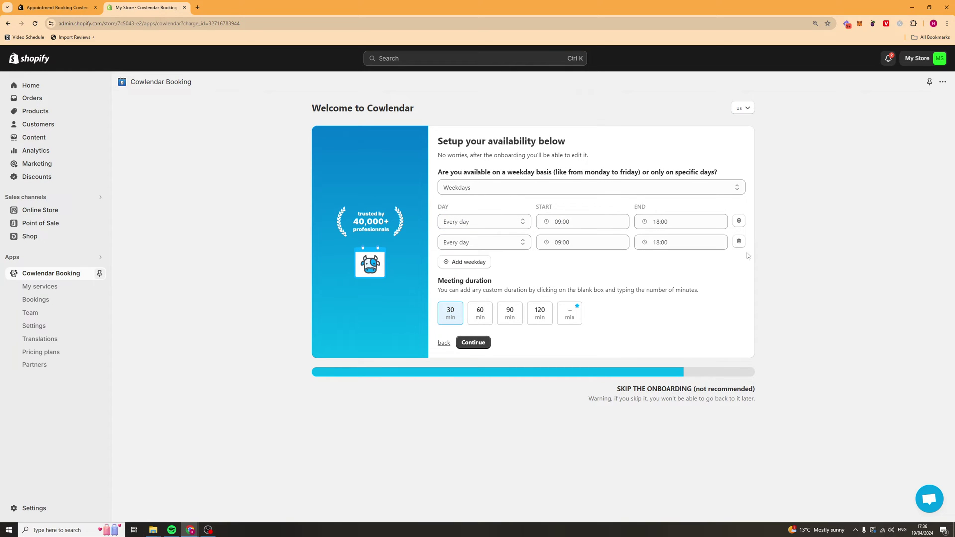
left_click(738, 241)
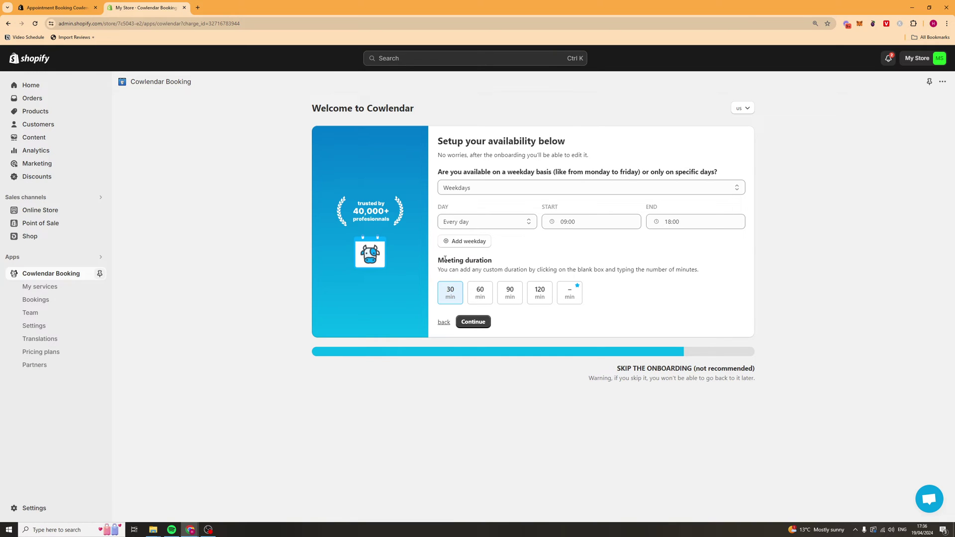
Set a custom meeting duration of 11 minutes and continue onboarding.
left_click_drag(445, 259, 567, 272)
left_click(567, 272)
left_click(568, 296)
type("180")
key("Return")
left_click(570, 290)
type("11")
left_click(570, 298)
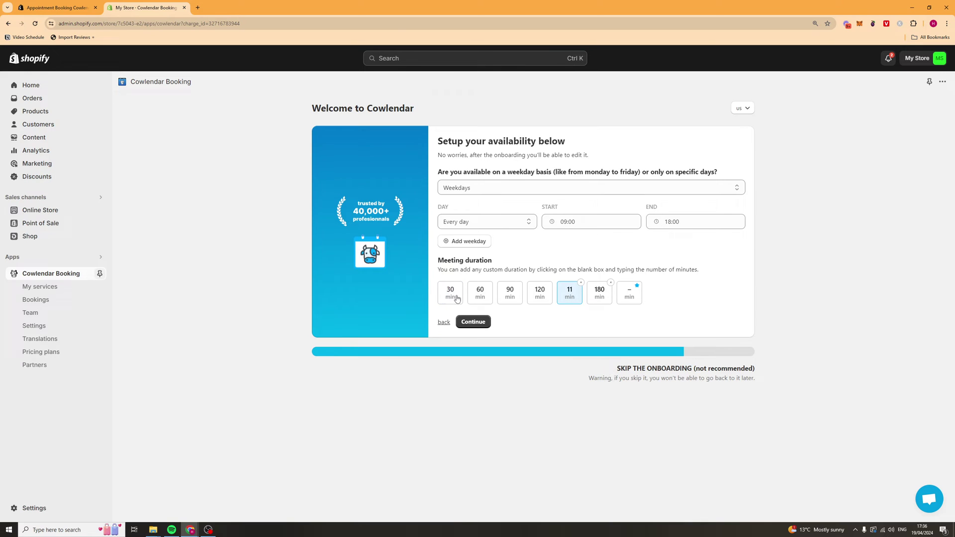
left_click(479, 326)
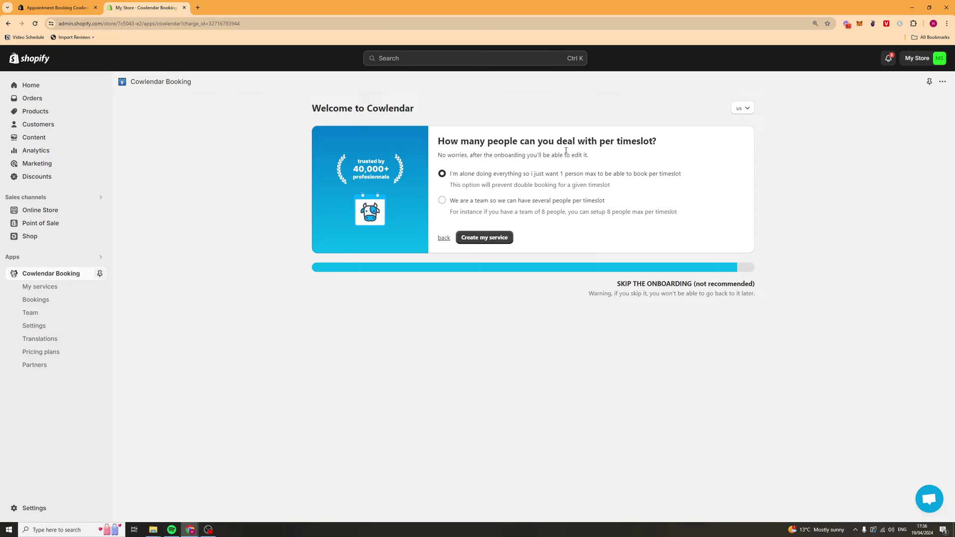
Create the one-person-per-timeslot service, preview the storefront Appointment page, and return to admin.
left_click(497, 242)
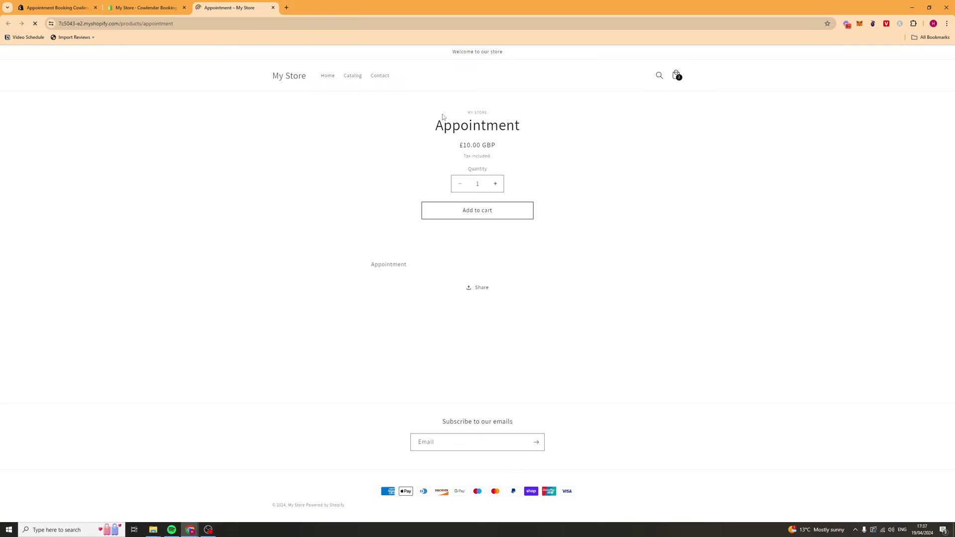
scroll(521, 155, "down", 1)
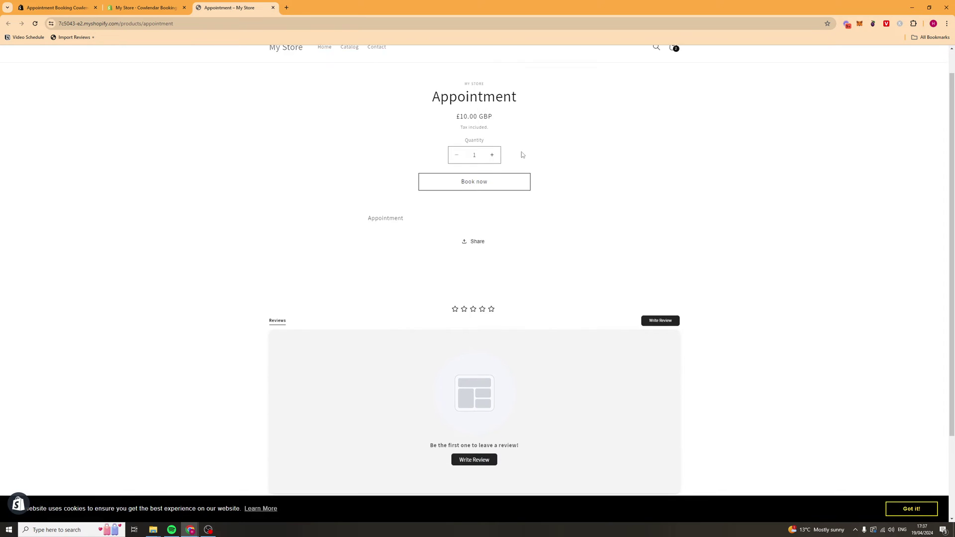
scroll(423, 131, "up", 1)
left_click(146, 8)
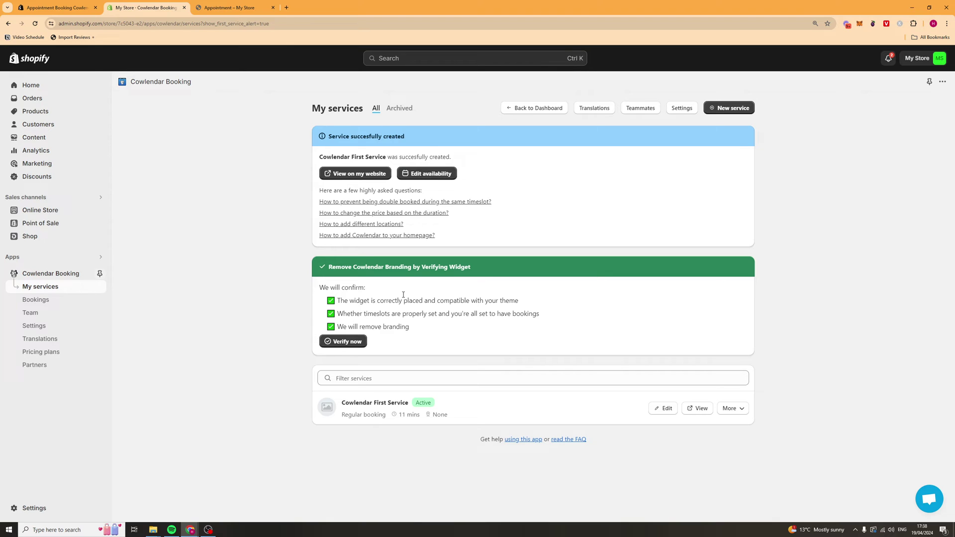
Verify the widget to remove Cowlendar branding, then edit Cowlendar First Service.
mouse_move(329, 288)
left_mouse_down()
mouse_move(433, 302)
mouse_move(329, 288)
left_mouse_up()
left_click(350, 342)
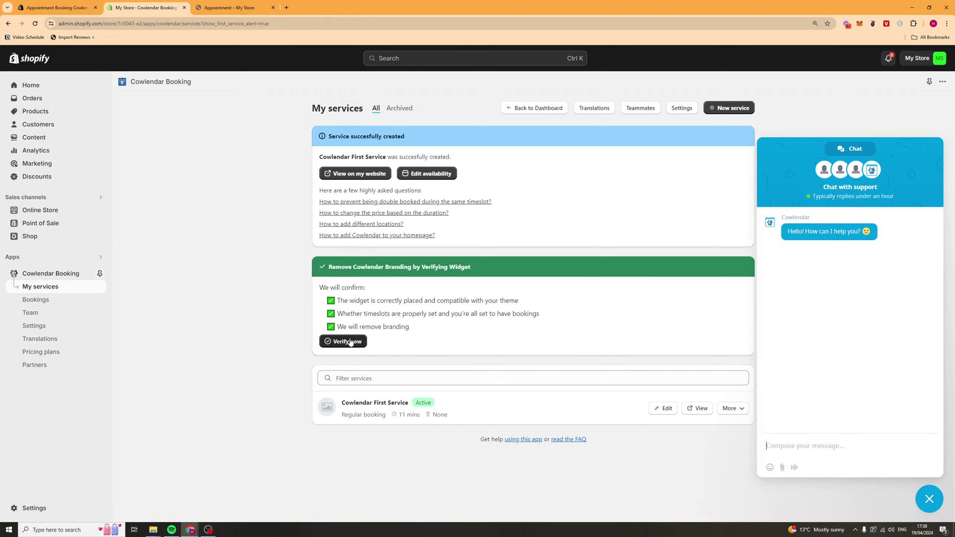
left_click(929, 498)
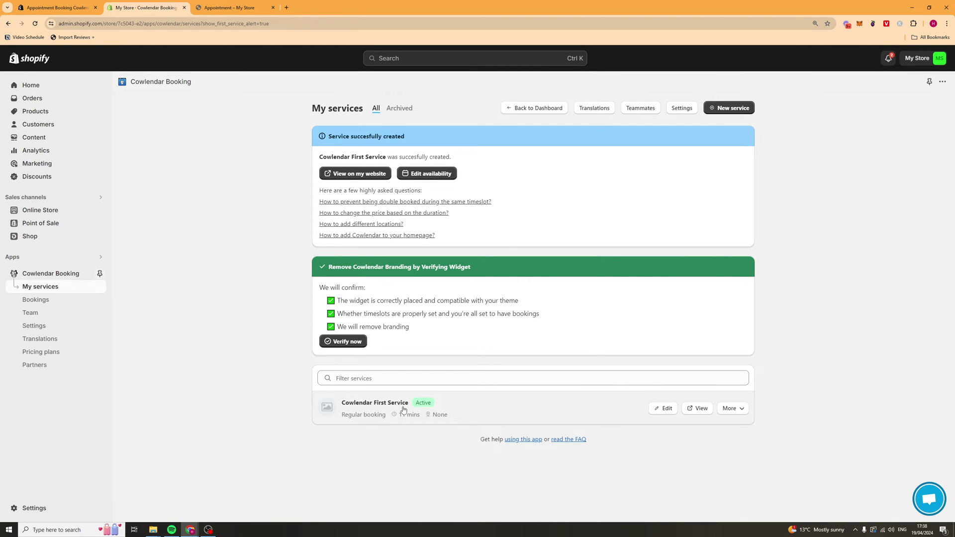
left_click(664, 409)
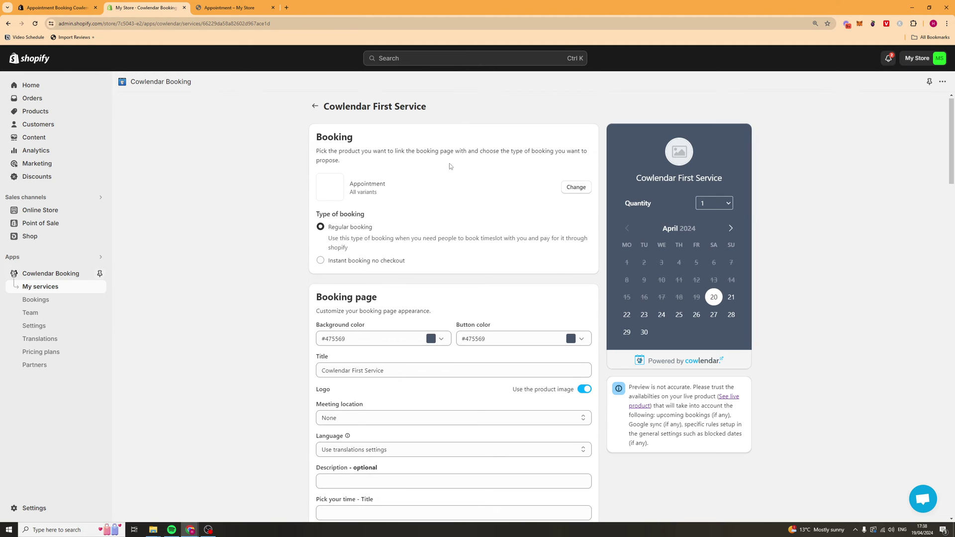
left_click(571, 187)
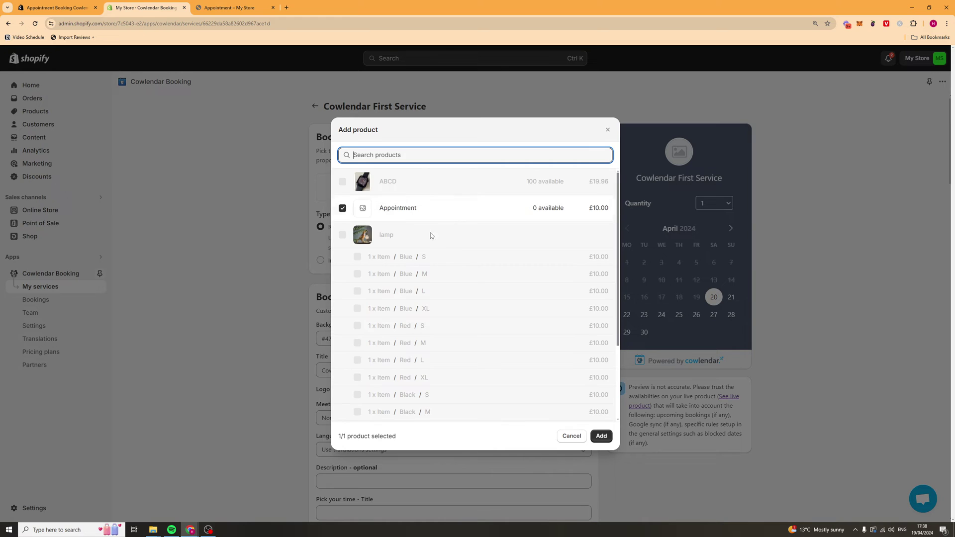
left_click(608, 130)
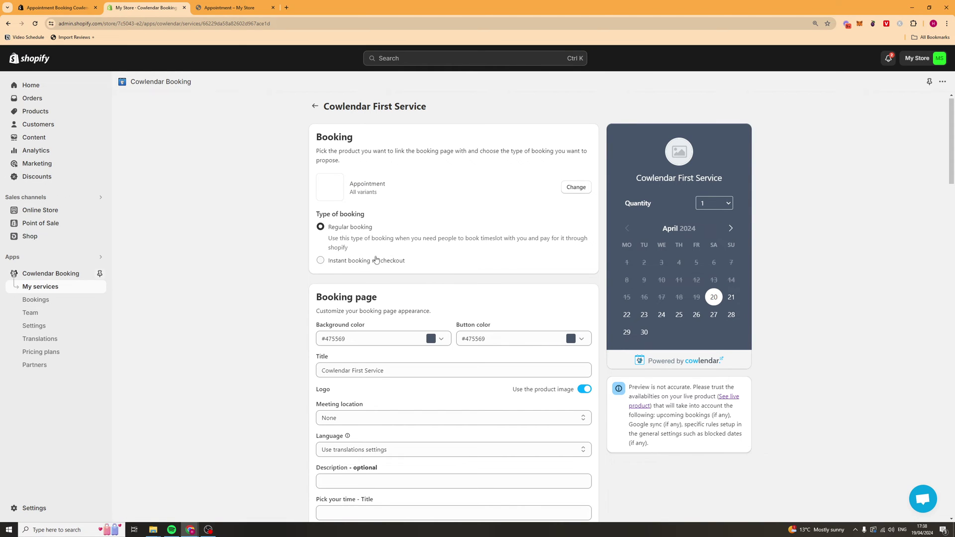
Set the booking page background colour to grey-blue #607D8B.
scroll(428, 267, "down", 2)
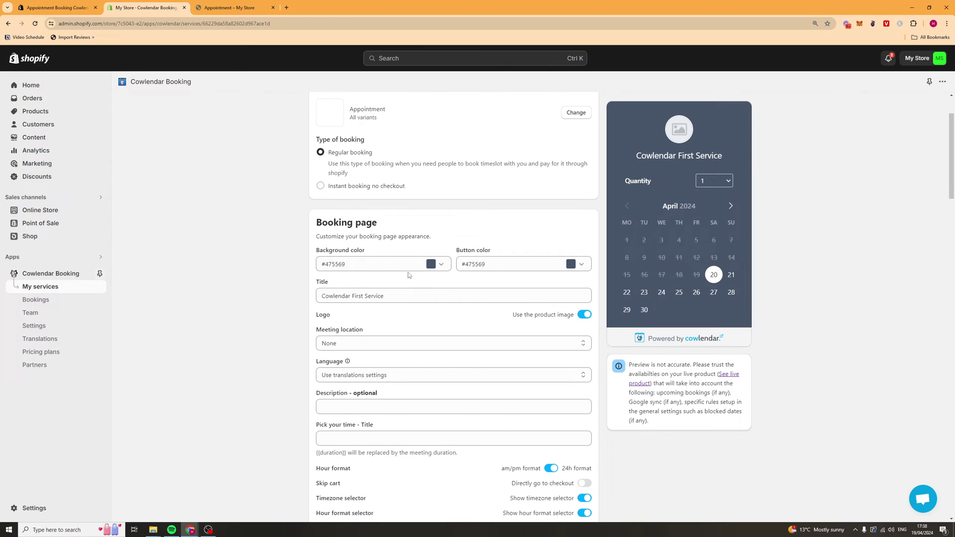
left_click(445, 264)
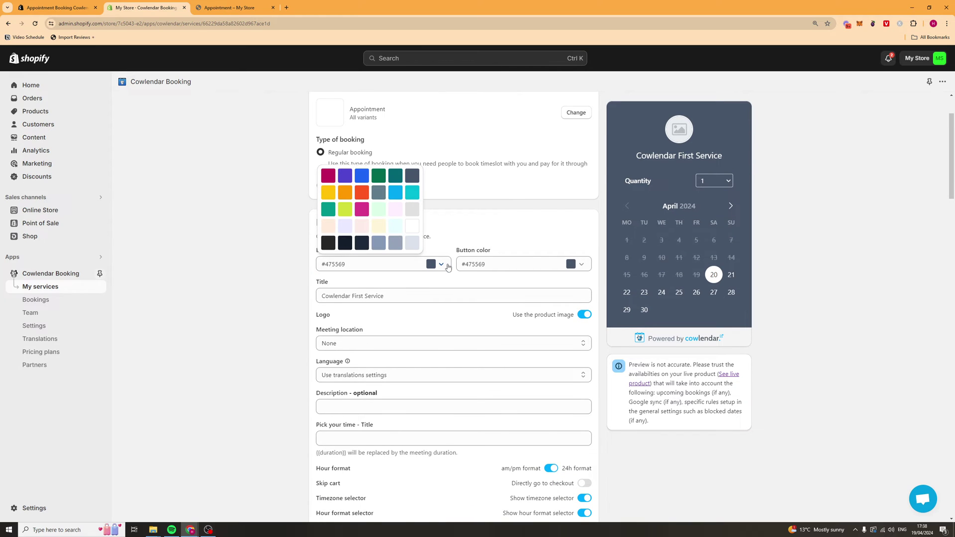
left_click(378, 197)
left_click(361, 209)
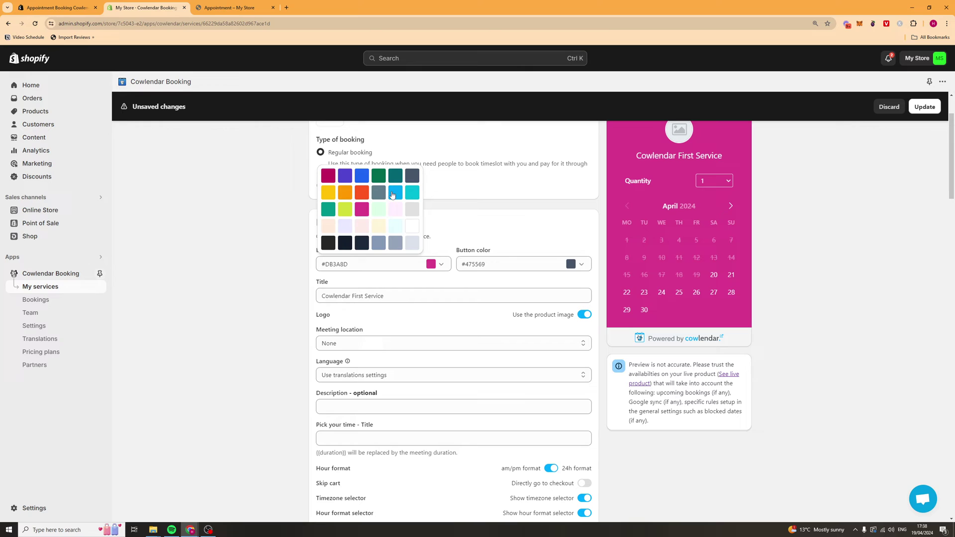
left_click(379, 192)
left_click(521, 254)
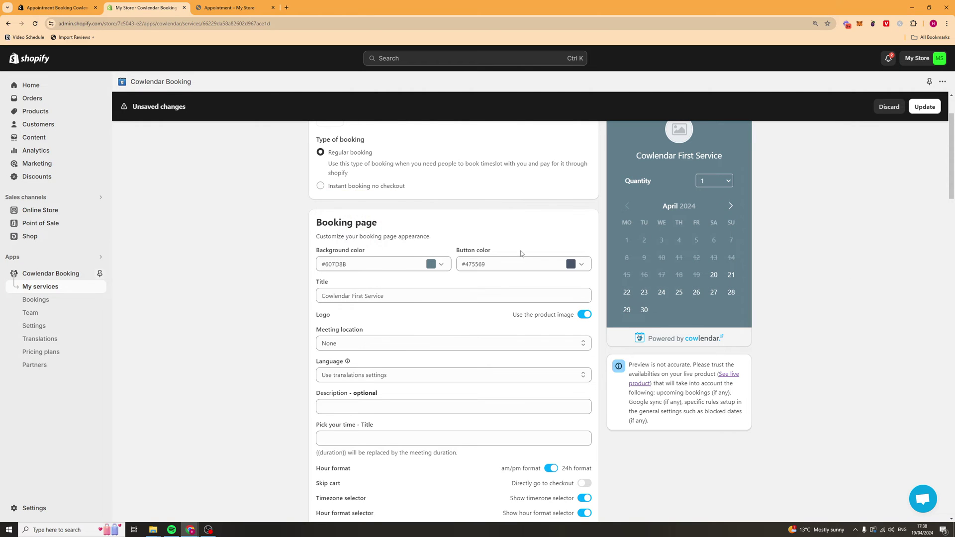
double_click(340, 298)
triple_click(398, 294)
double_click(399, 294)
scroll(511, 261, "down", 2)
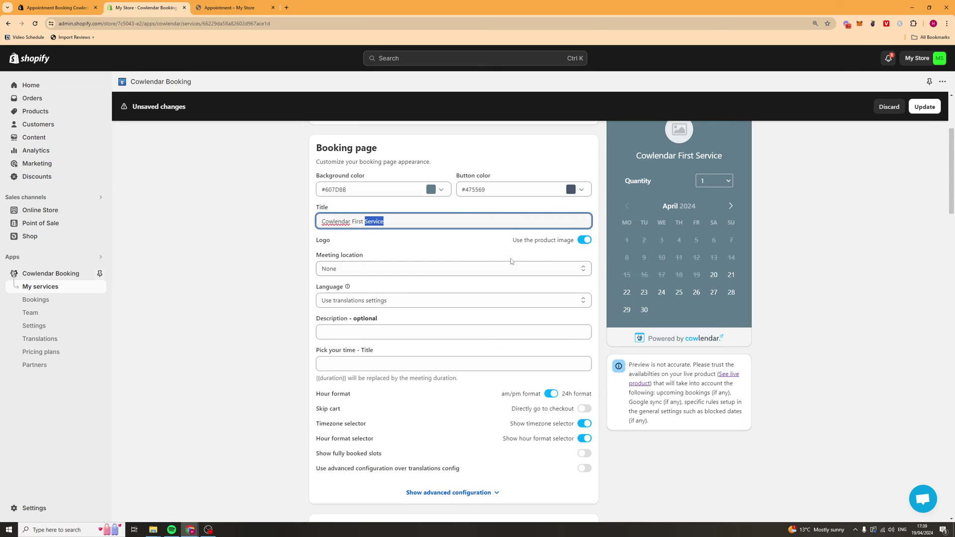
Set the meeting location to Zoom, drop the product-image logo, and follow the Zoom-linking link.
left_click(434, 269)
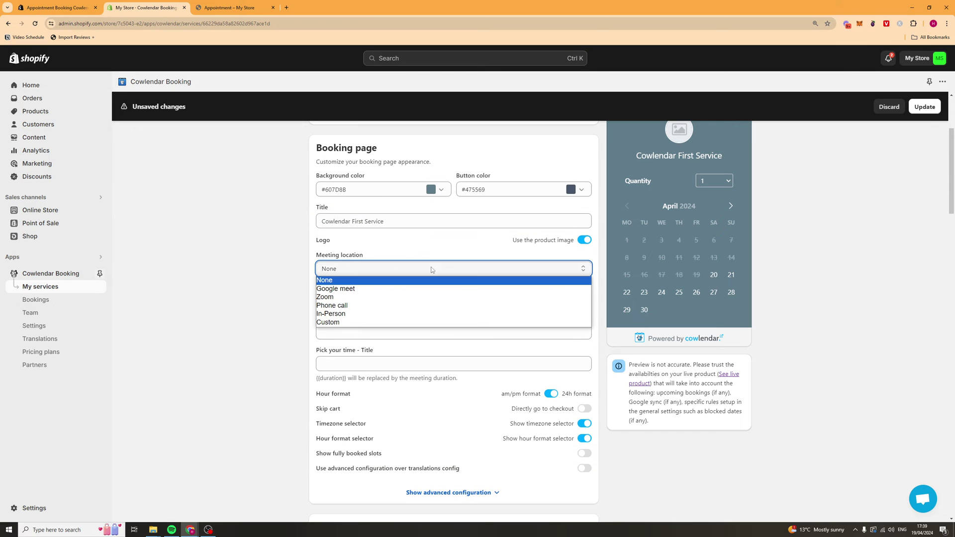
left_click(362, 297)
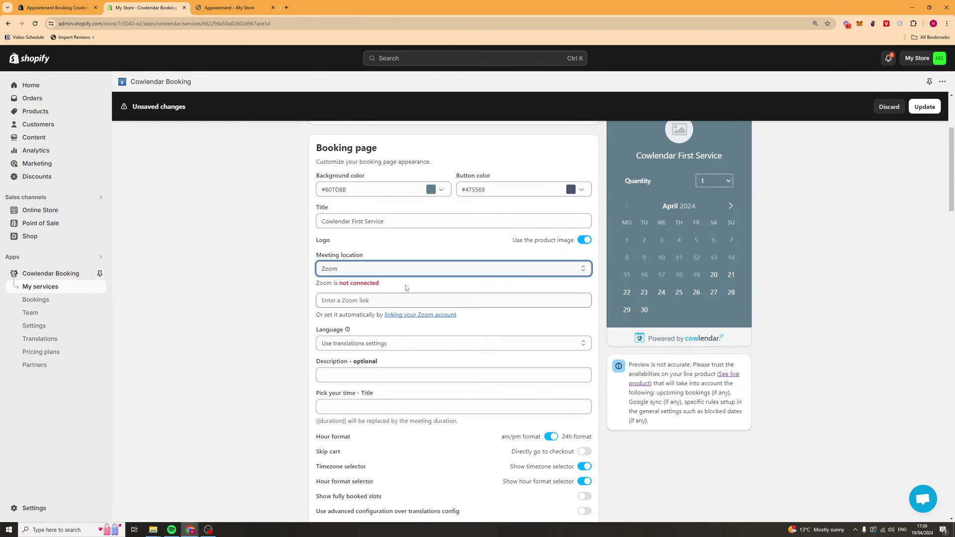
left_click_drag(329, 256, 368, 255)
left_click(365, 255)
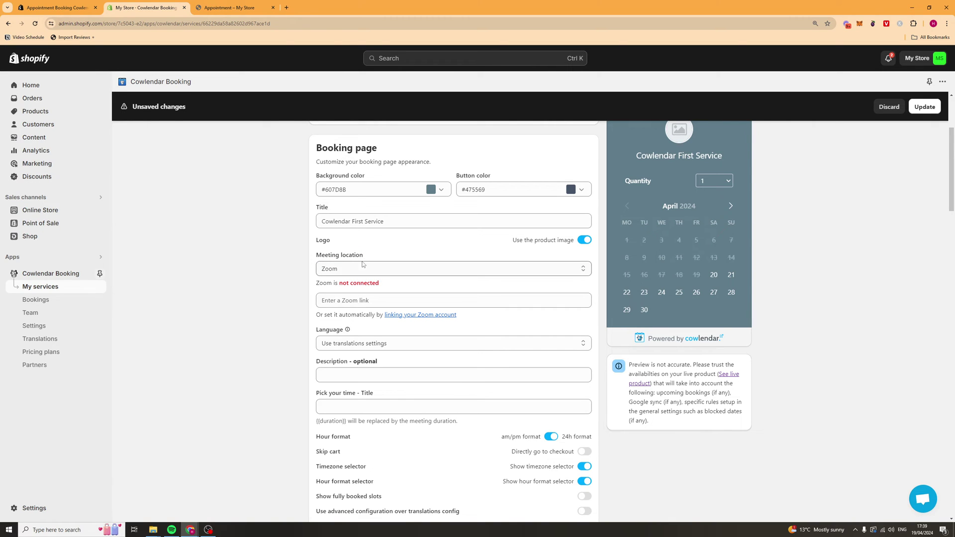
left_click(365, 265)
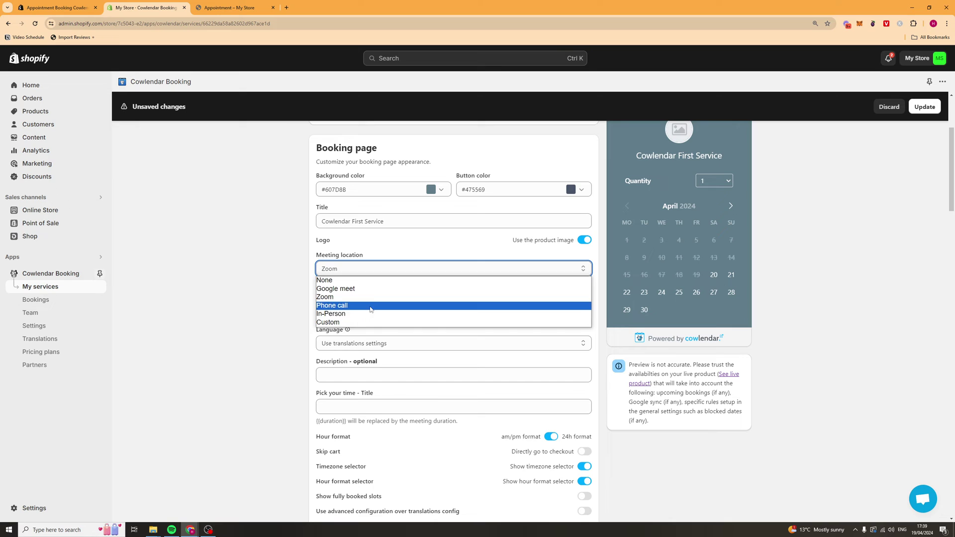
left_click(388, 244)
left_click(388, 244)
scroll(401, 276, "down", 1)
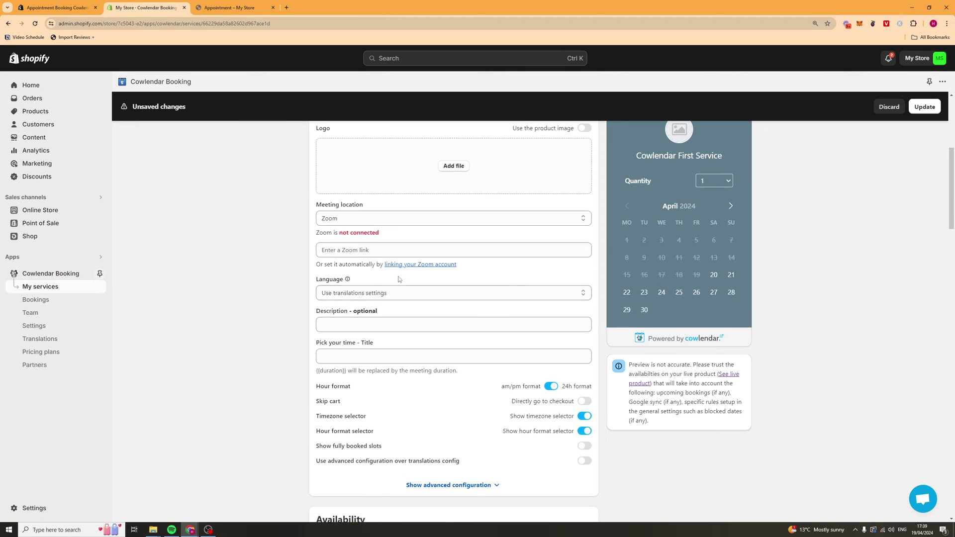
left_click(404, 265)
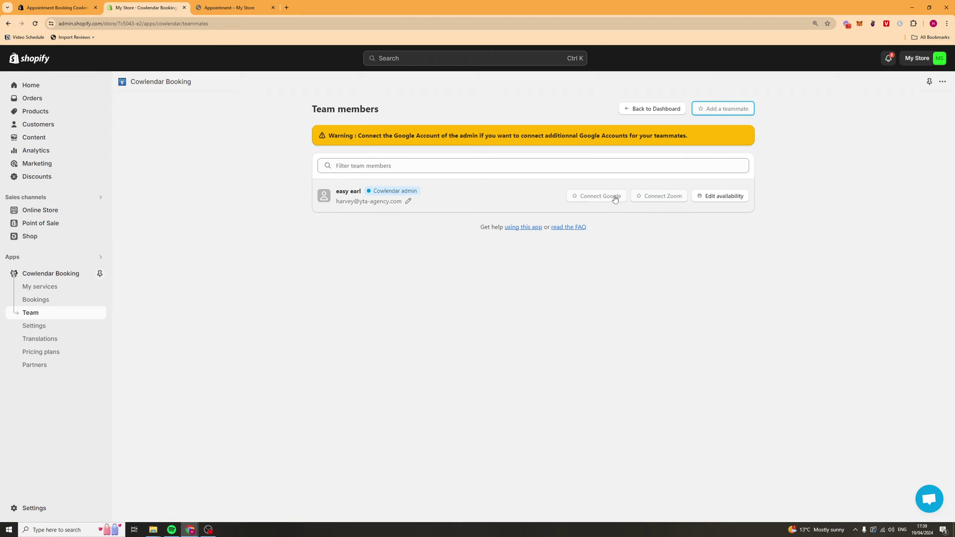
Connect Zoom for the team admin and reopen Cowlendar First Service from My services.
left_click(648, 201)
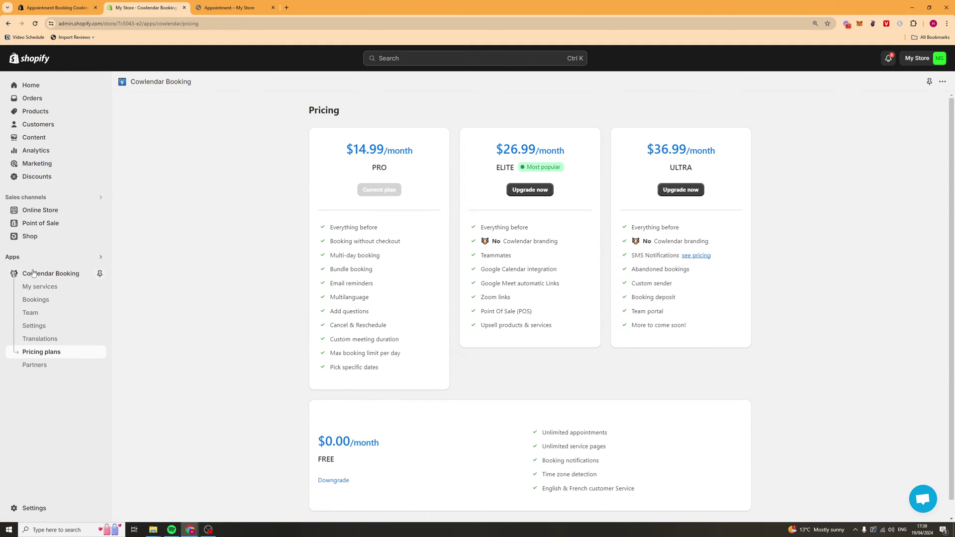
left_click(41, 291)
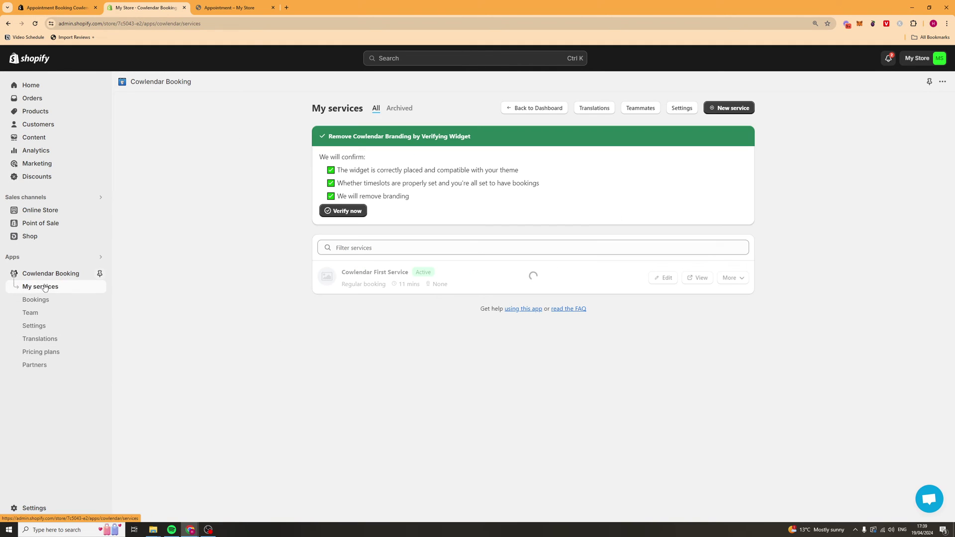
left_click(657, 277)
scroll(378, 341, "down", 10)
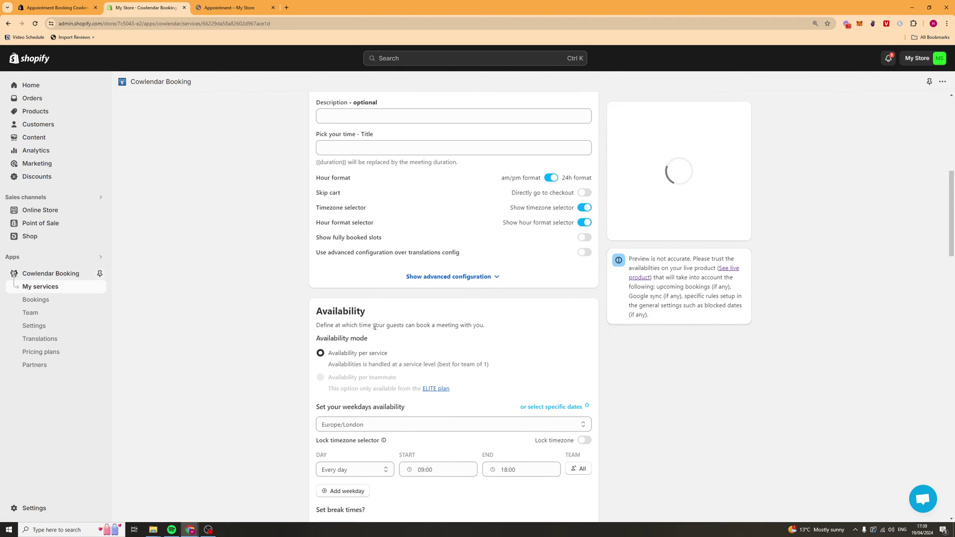
scroll(378, 341, "down", 14)
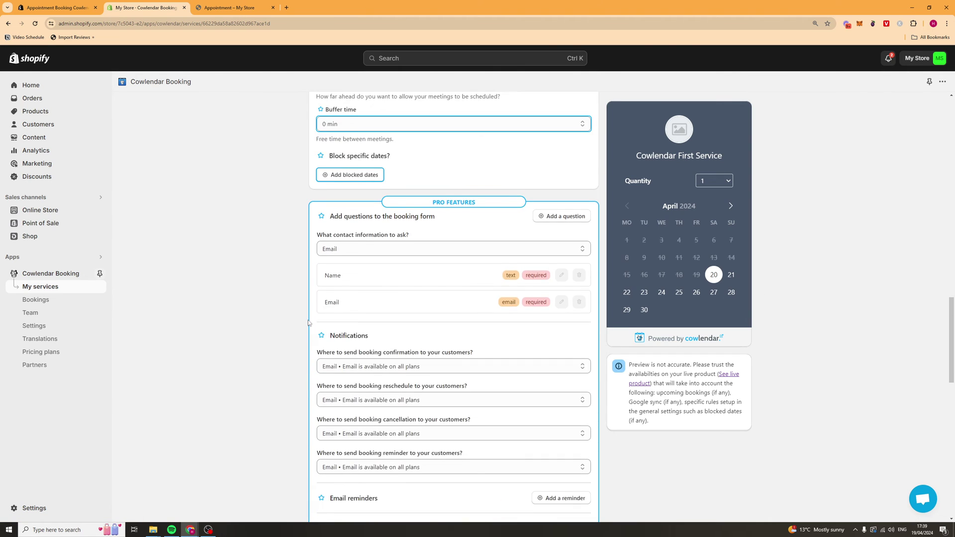
scroll(304, 318, "up", 6)
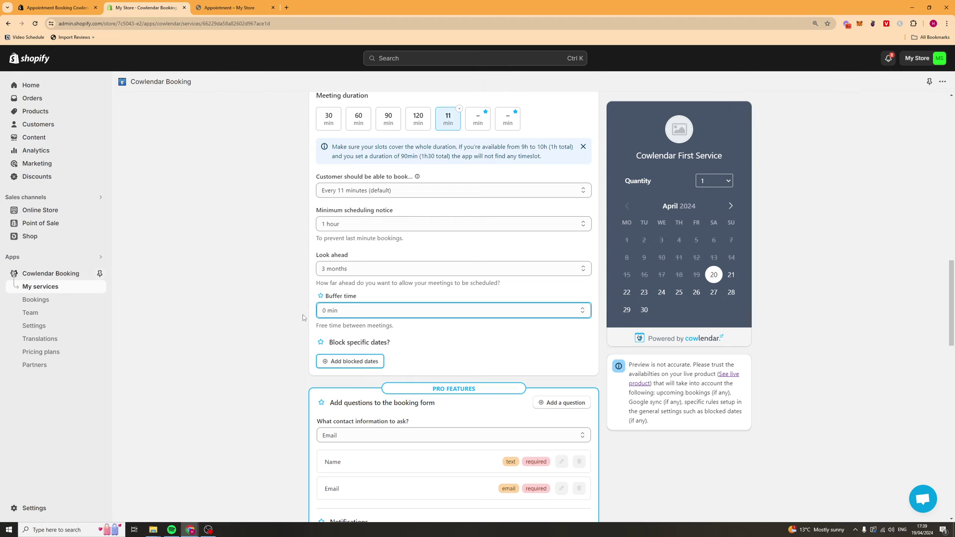
scroll(302, 318, "up", 14)
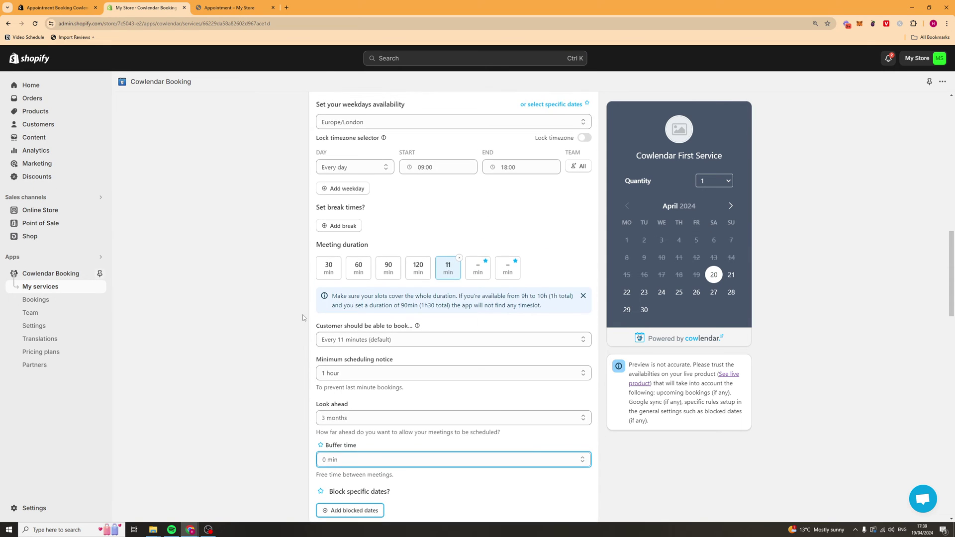
scroll(277, 284, "down", 4)
scroll(277, 284, "down", 8)
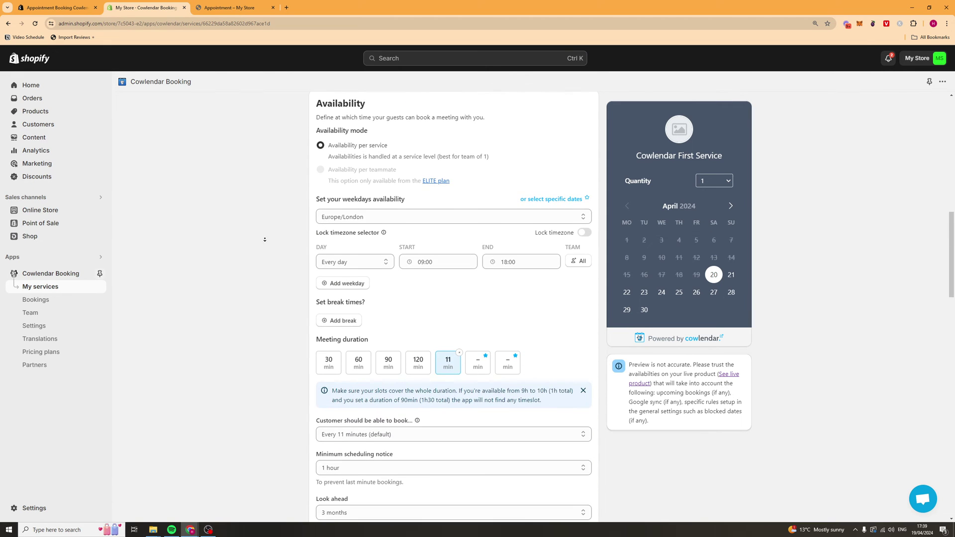
scroll(324, 256, "down", 3)
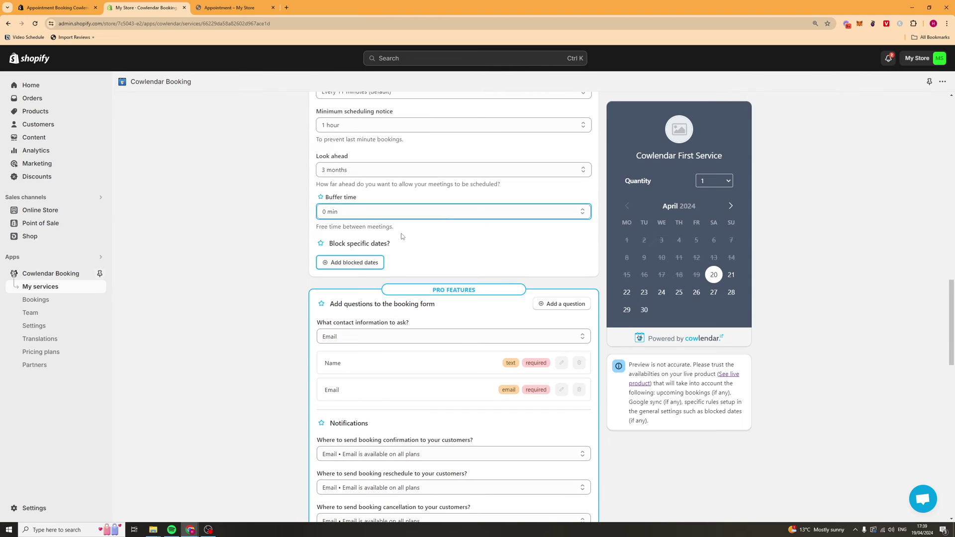
scroll(403, 236, "up", 2)
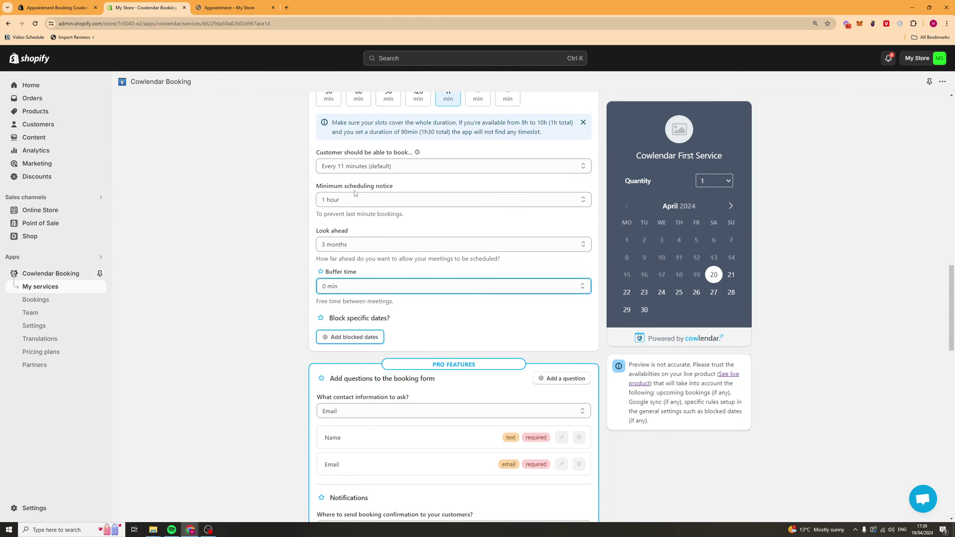
scroll(272, 160, "down", 4)
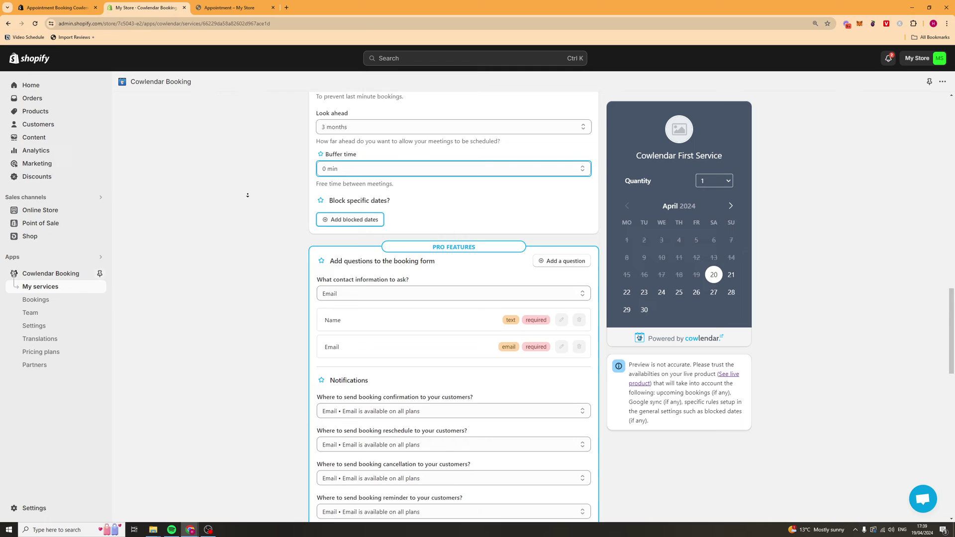
scroll(252, 131, "down", 1)
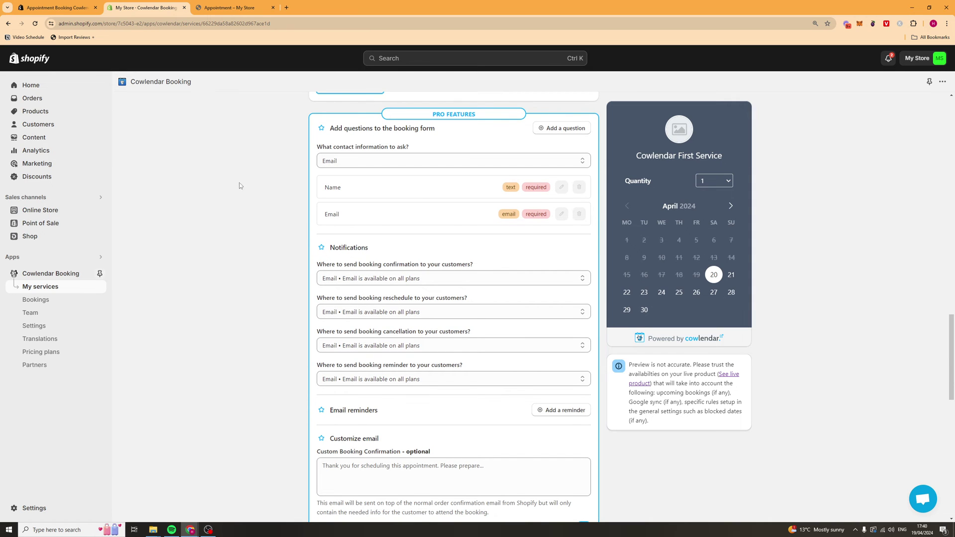
scroll(378, 177, "down", 3)
scroll(363, 186, "up", 3)
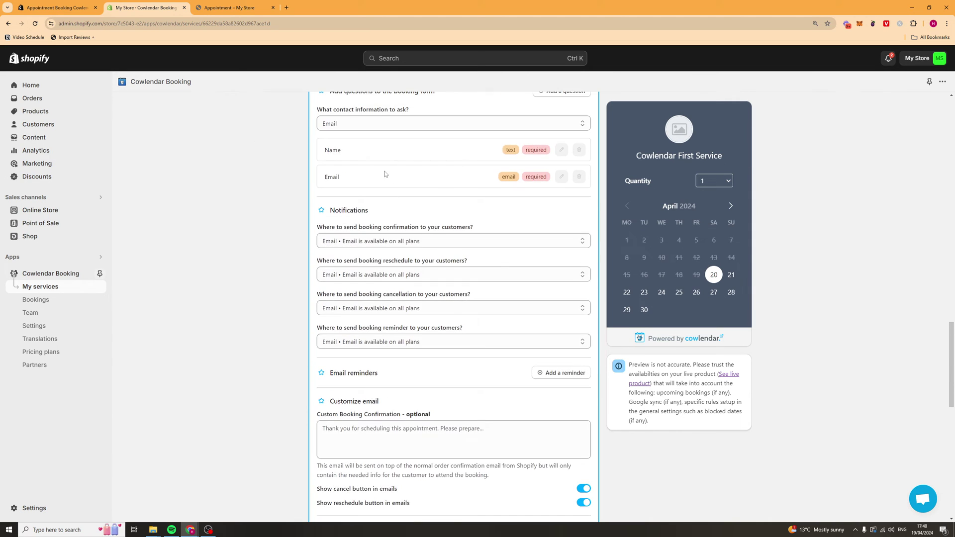
Look over the contact information and question field type options, then cancel adding a question.
left_click(390, 197)
left_click(413, 179)
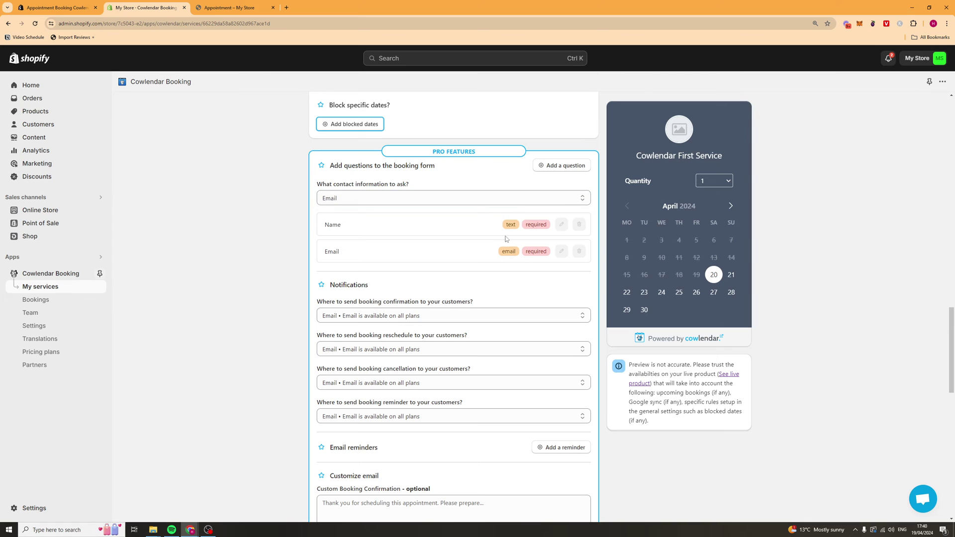
left_click(560, 169)
left_click(454, 246)
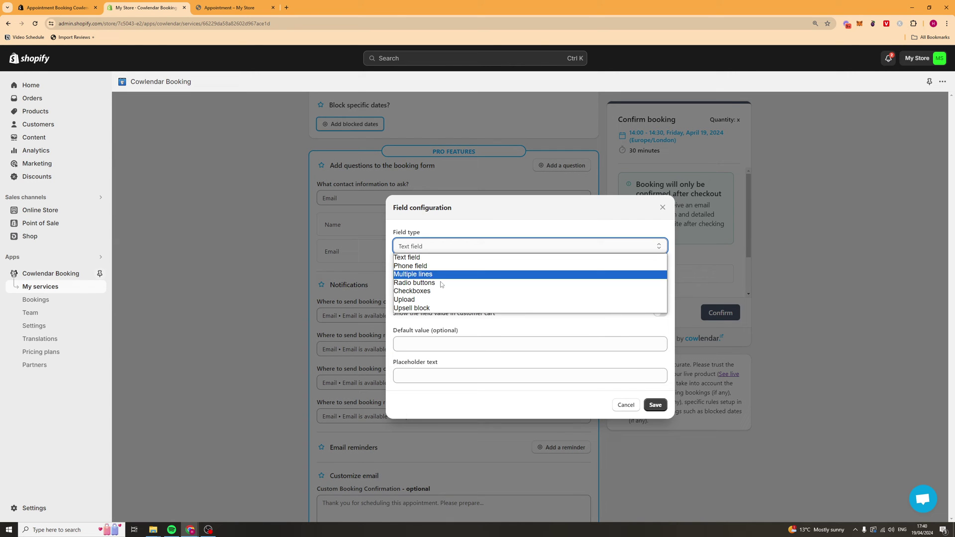
left_click(572, 199)
left_click(663, 207)
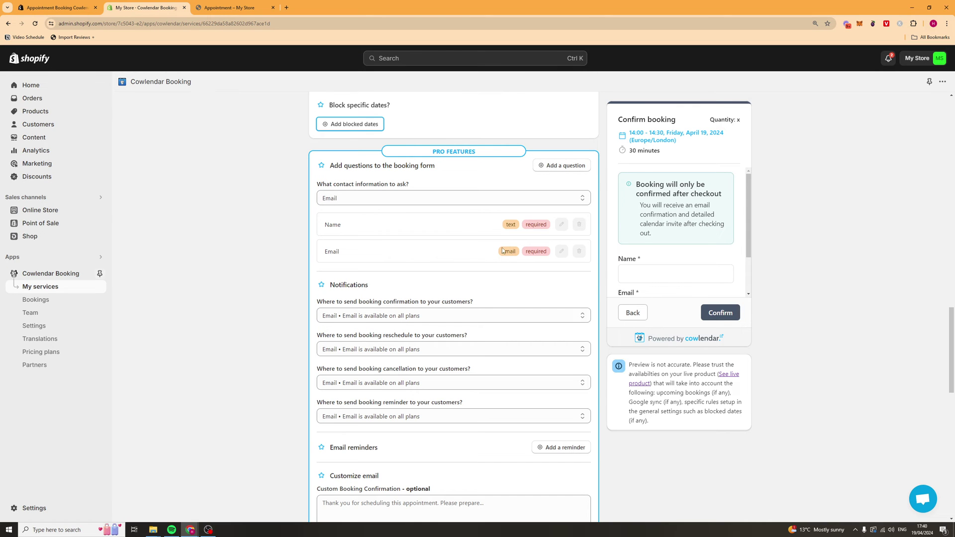
Add an email reminder and change its time from 24 to 1 hours.
scroll(440, 277, "down", 5)
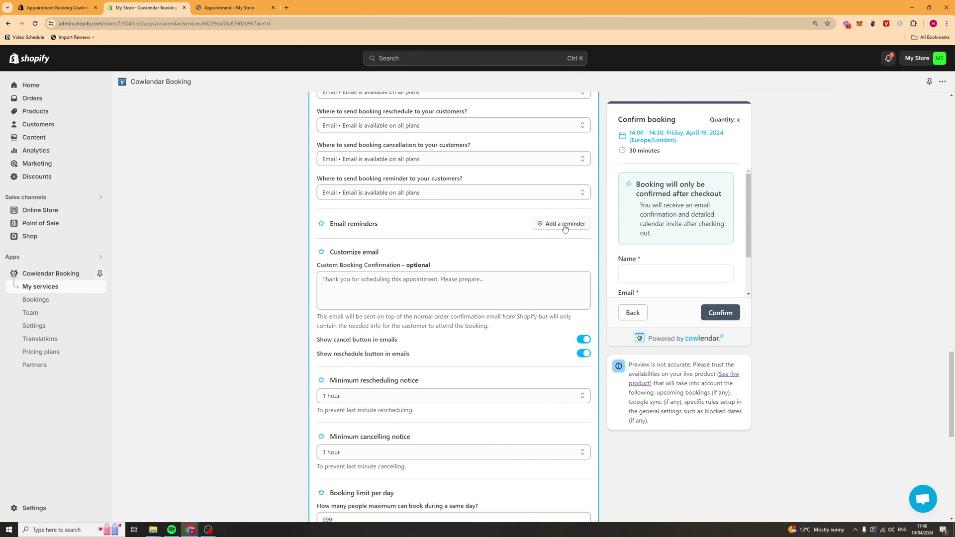
left_click(562, 223)
left_click(378, 250)
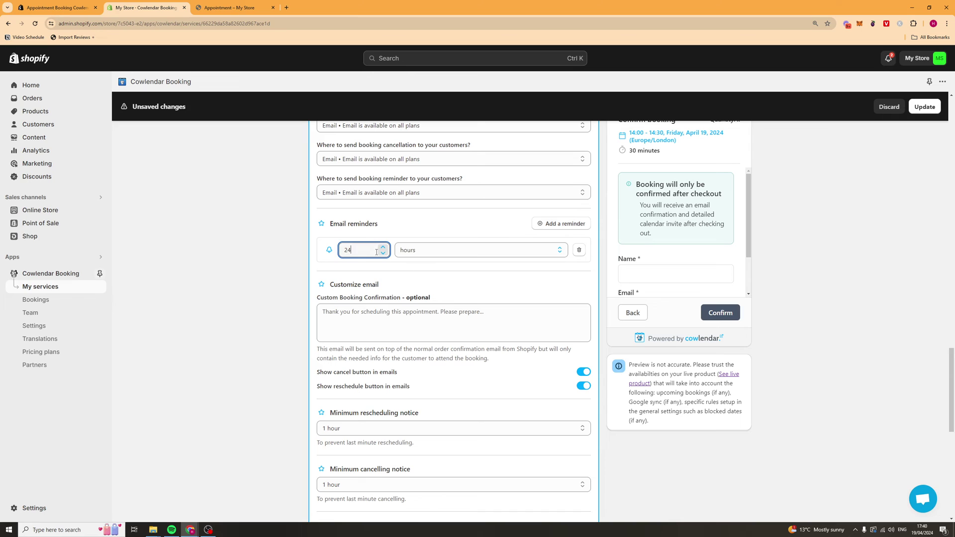
left_click(412, 248)
left_click(412, 269)
key("shift+Tab")
type("1")
left_click(412, 261)
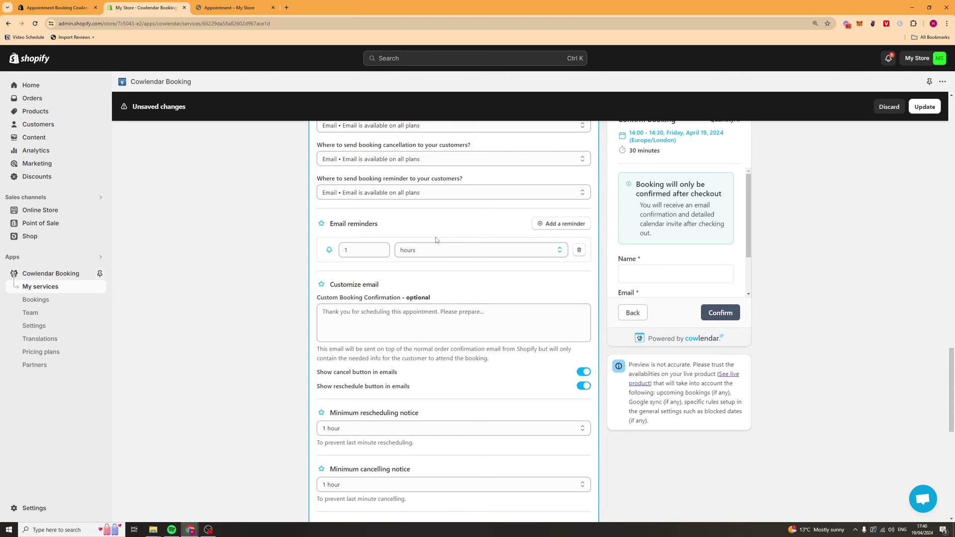
scroll(368, 274, "down", 2)
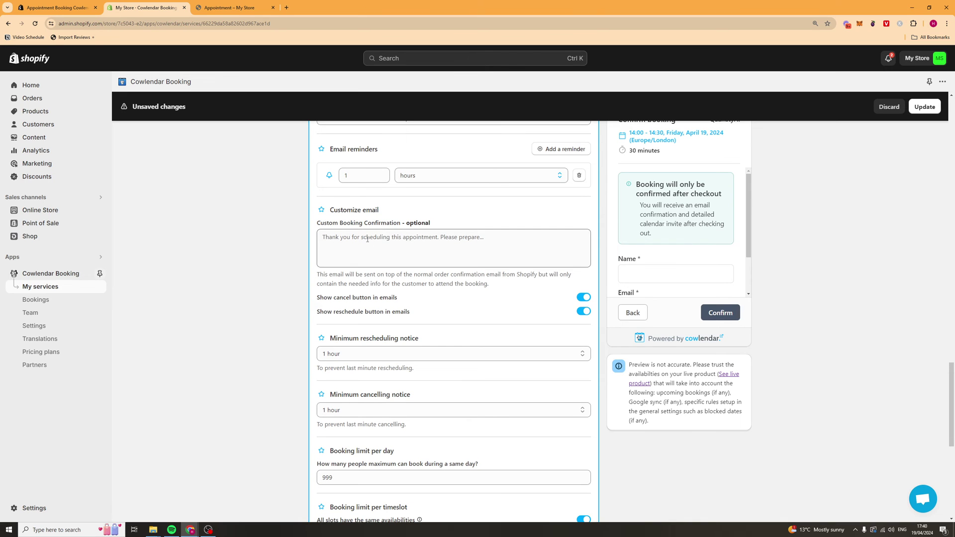
scroll(367, 239, "down", 8)
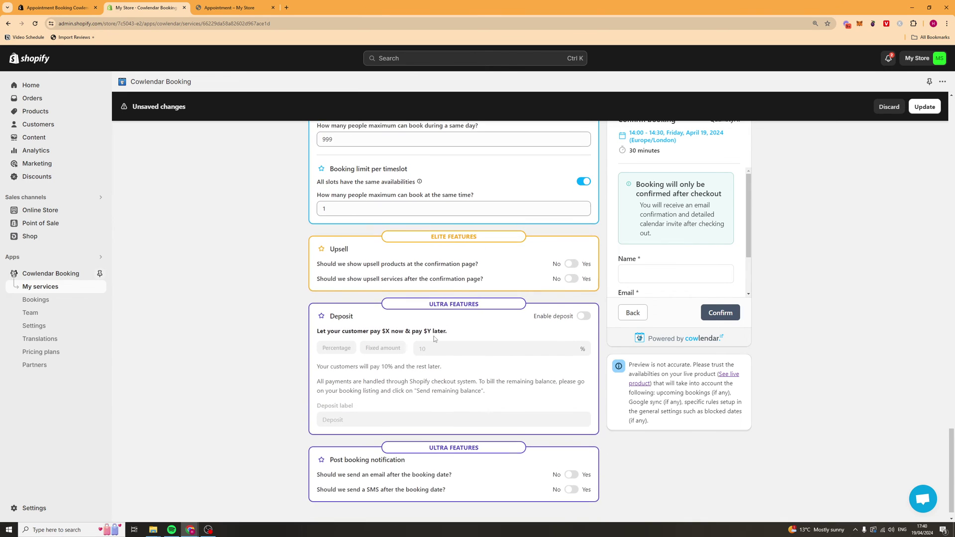
scroll(435, 339, "down", 1)
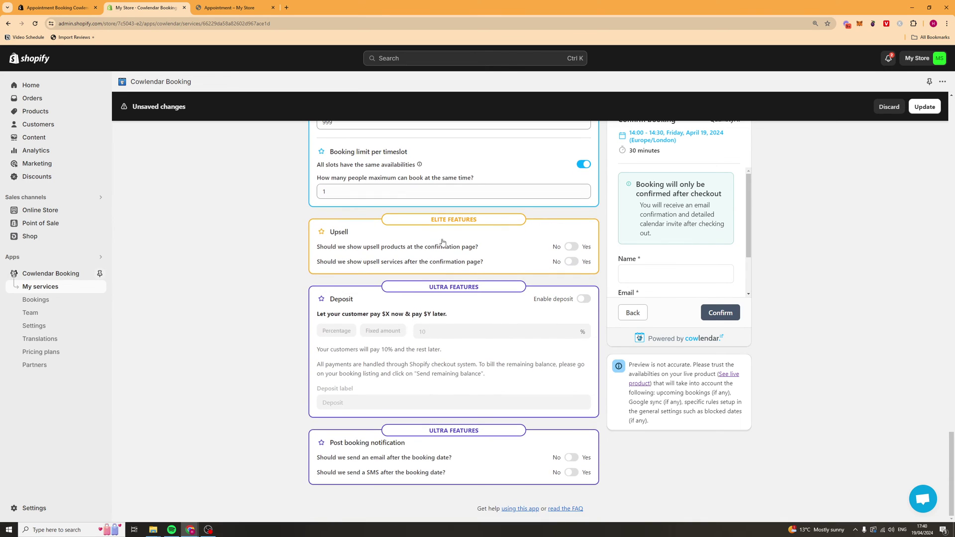
Back out of the upsell pricing plans and close the product picker without changes.
left_click(571, 247)
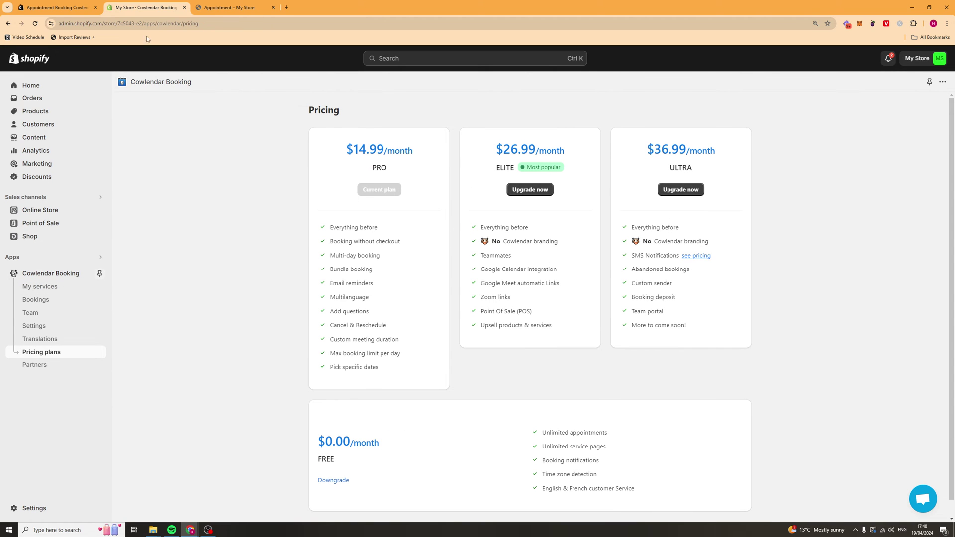
left_click(8, 23)
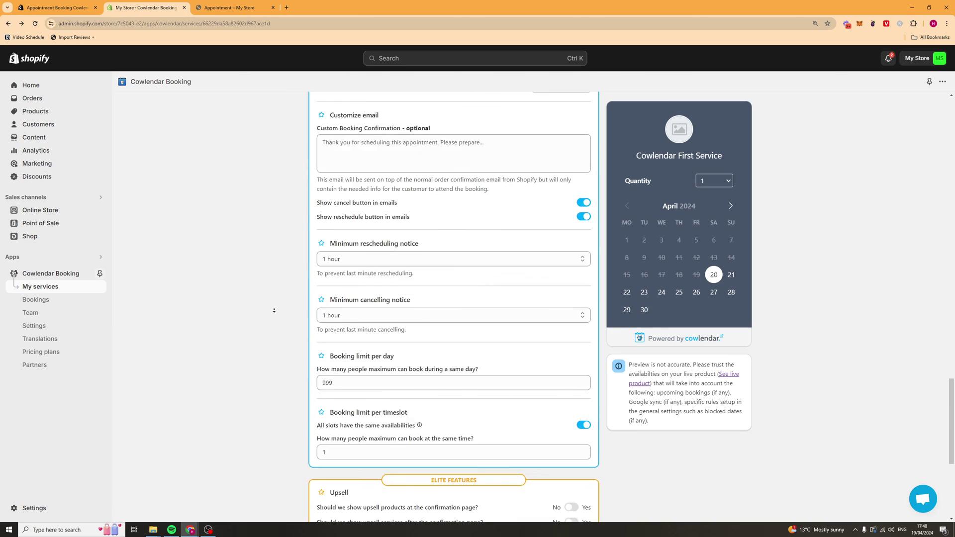
scroll(272, 239, "up", 15)
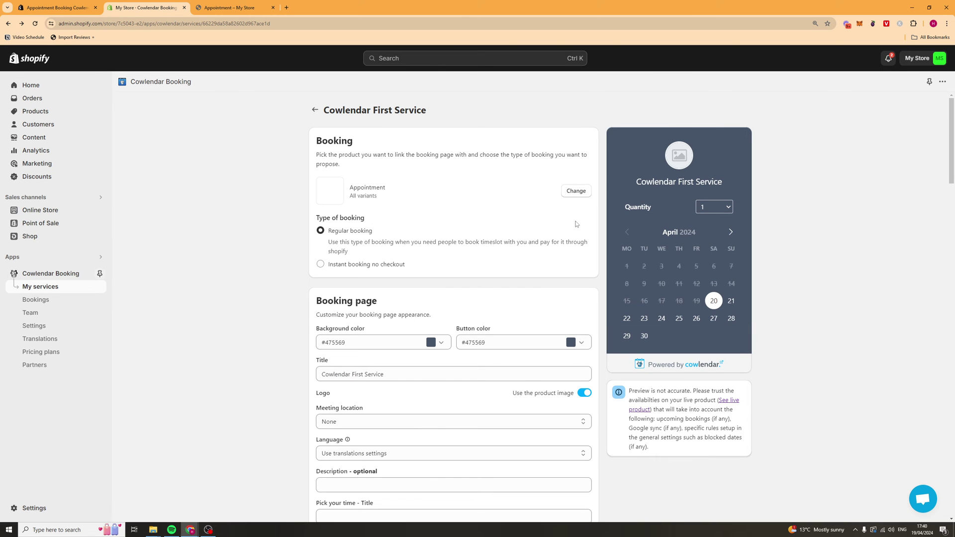
left_click(581, 194)
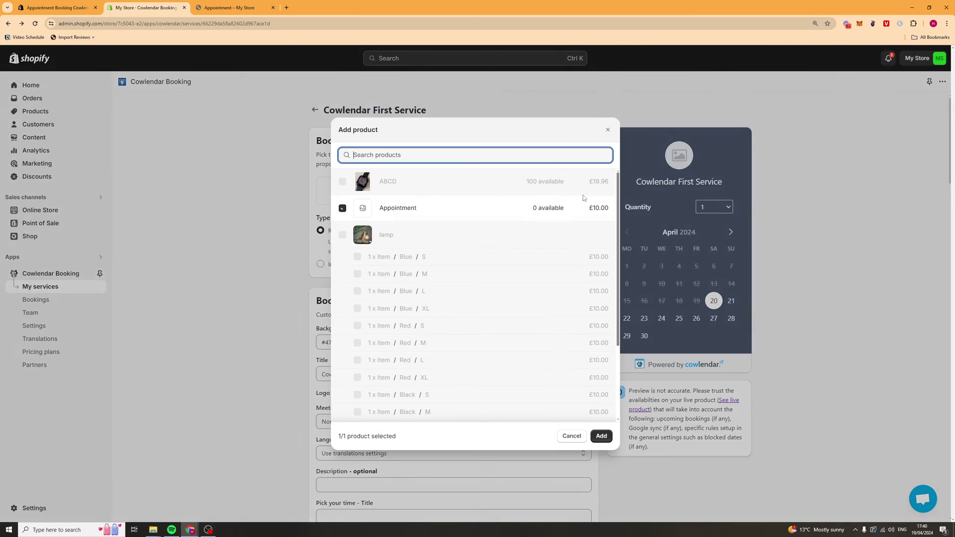
left_click(606, 130)
Switch off 'Use the product image' under Logo, leaving an empty logo upload area.
scroll(427, 302, "down", 3)
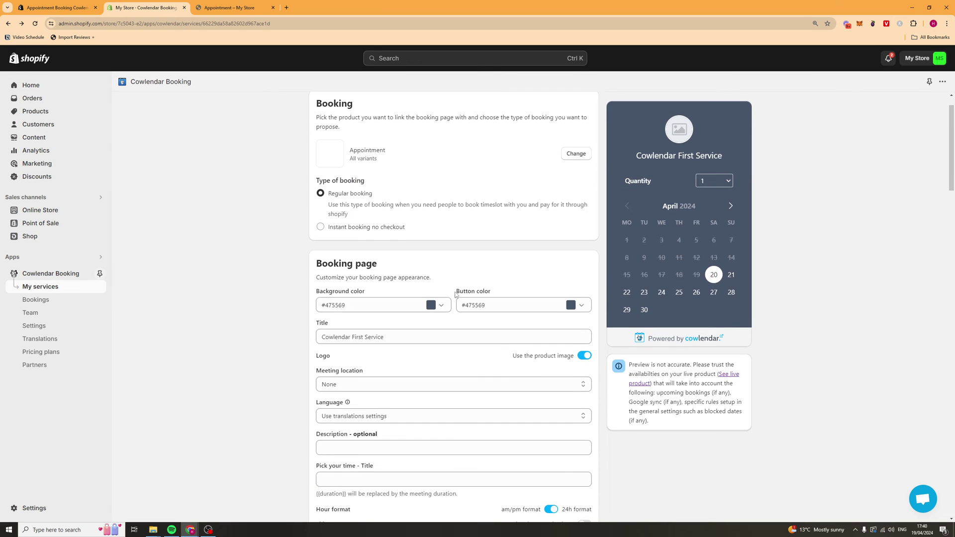
left_click(583, 283)
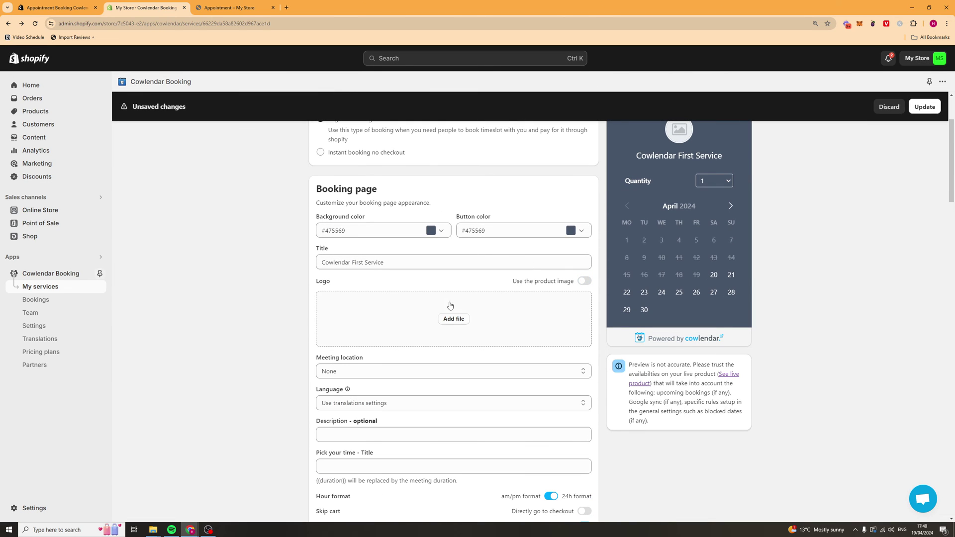
scroll(427, 280, "down", 15)
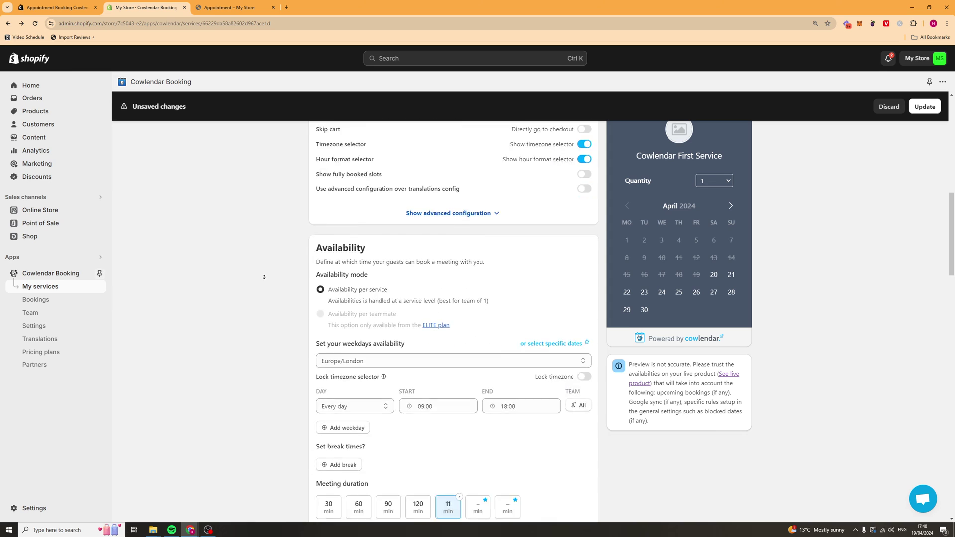
scroll(265, 279, "down", 5)
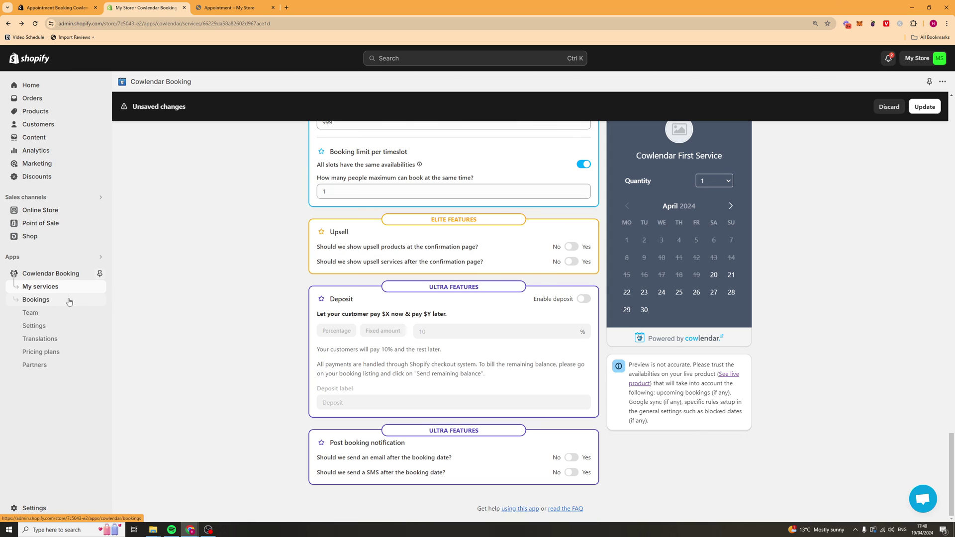
Browse the Bookings list's past, canceled, deposit, abandoned and week calendar views.
left_click(69, 300)
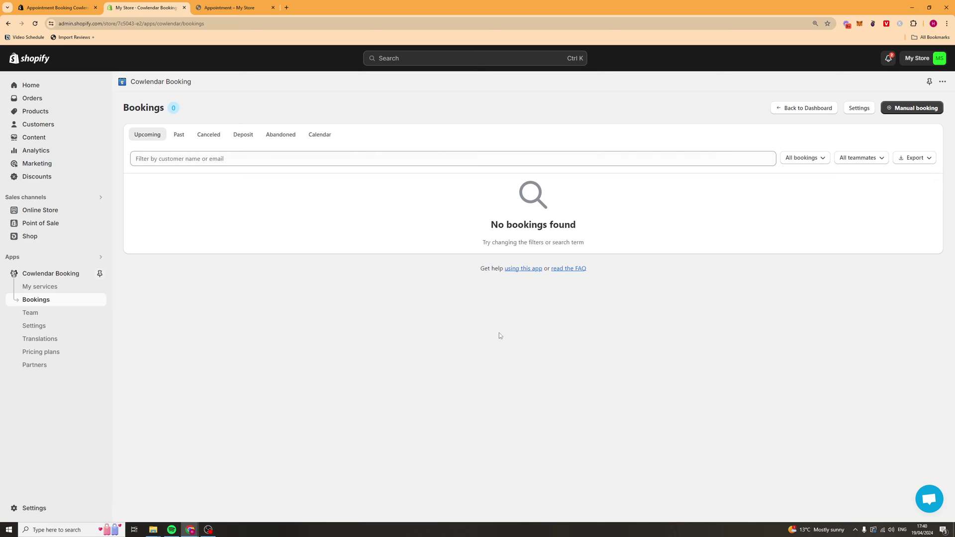
left_click(179, 135)
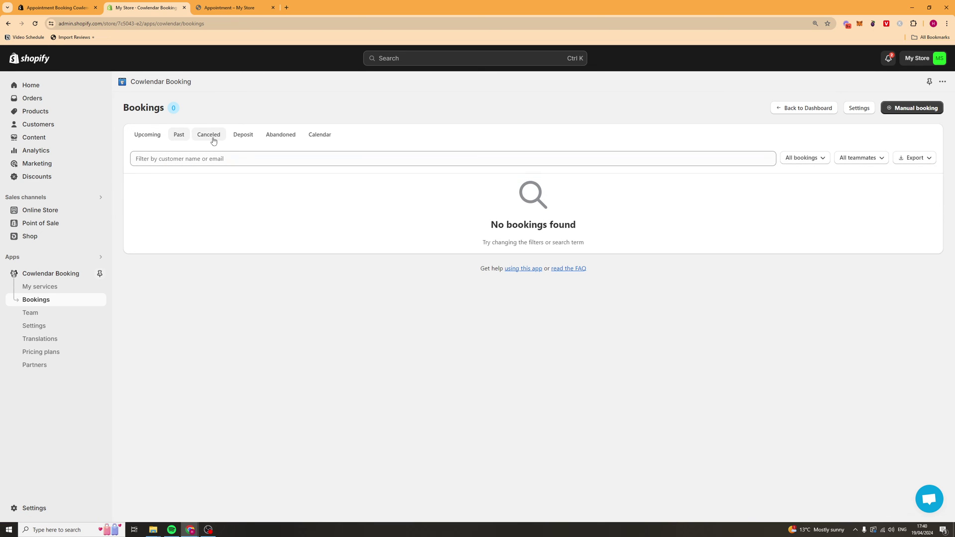
left_click(213, 139)
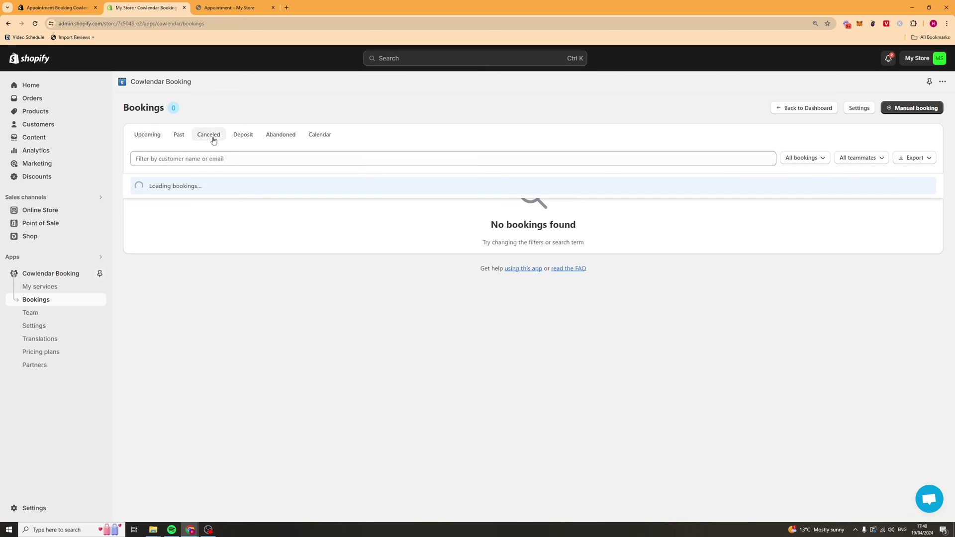
left_click(256, 136)
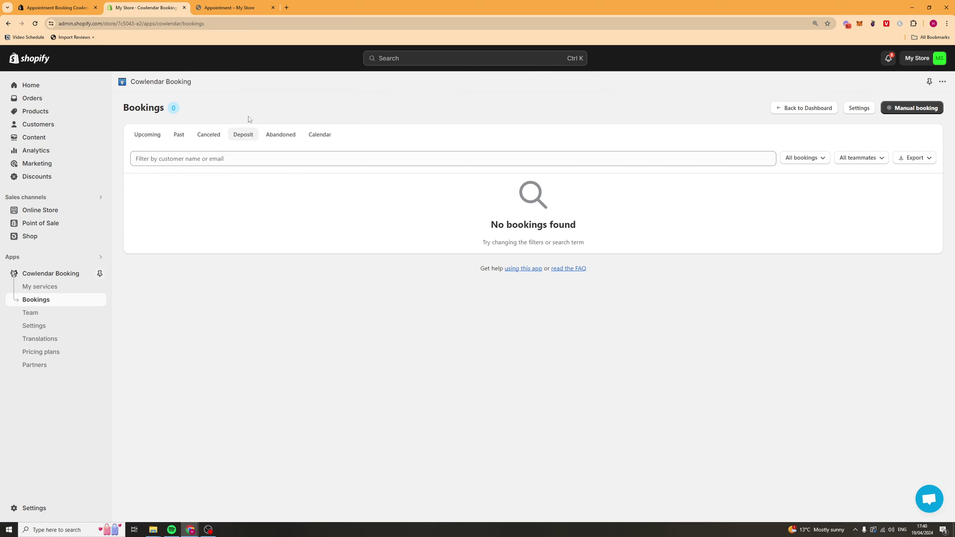
left_click(297, 135)
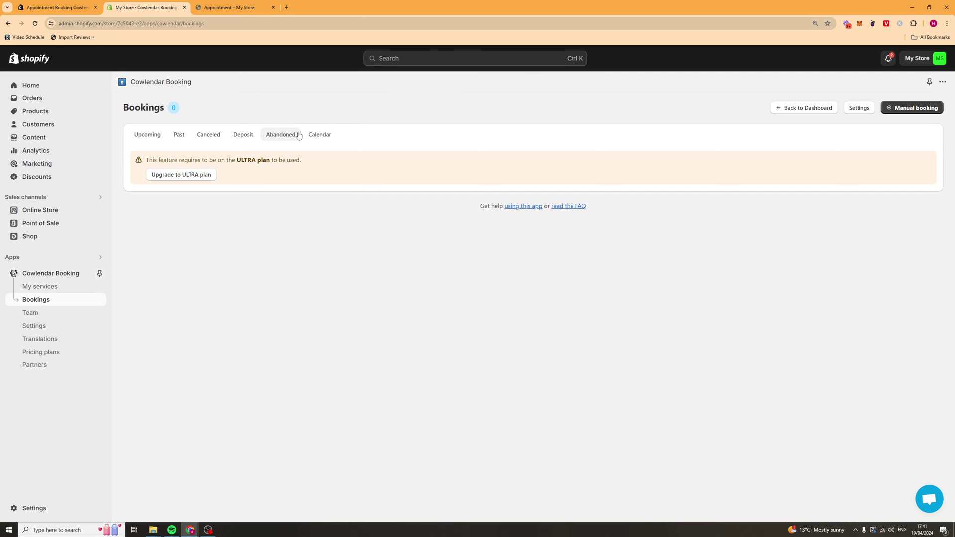
left_click(329, 134)
scroll(646, 279, "down", 2)
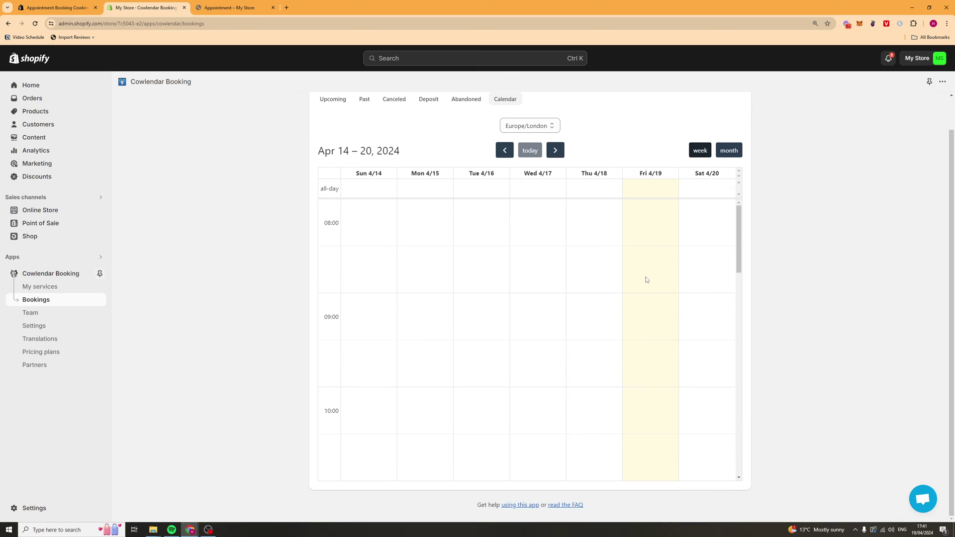
scroll(652, 290, "up", 2)
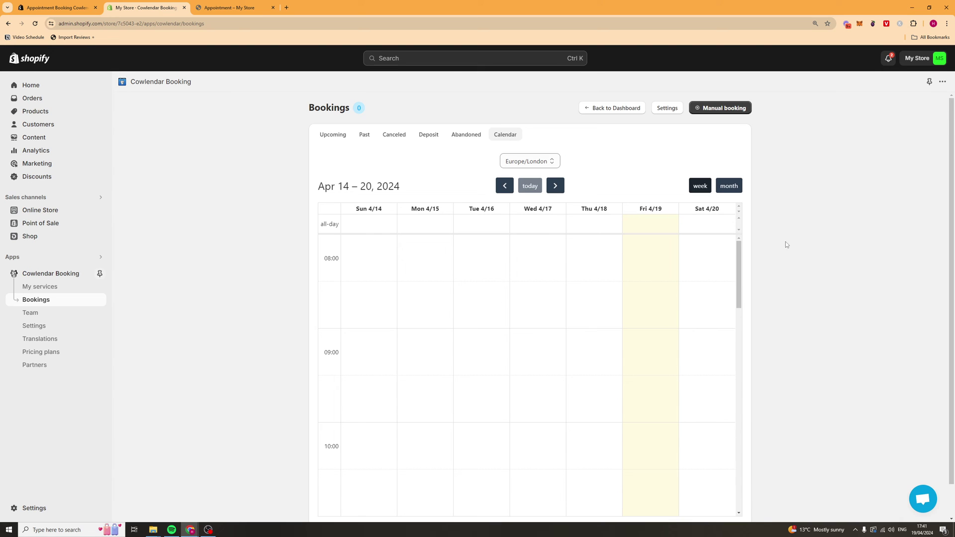
Start a manual booking for Cowlendar First Service, then abandon it.
left_click(730, 109)
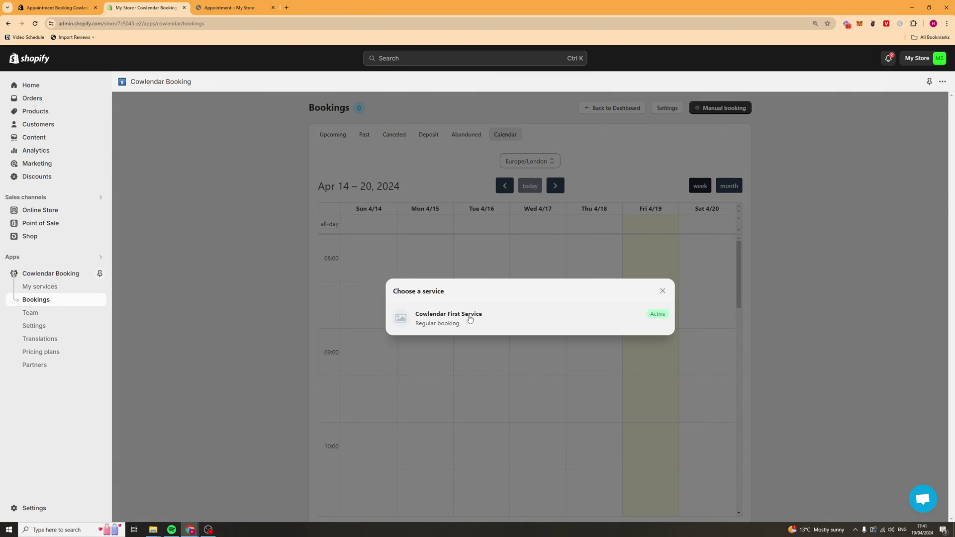
left_click(486, 314)
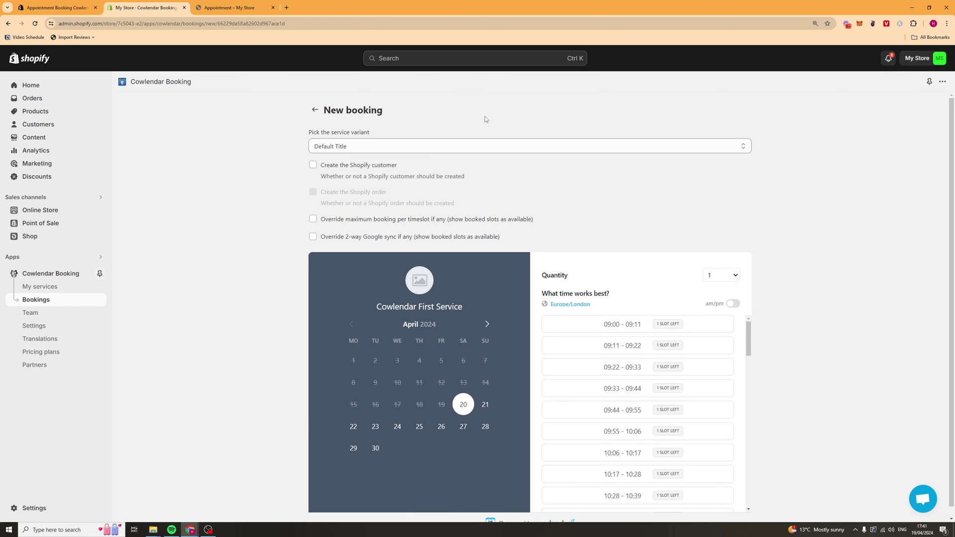
left_click(314, 109)
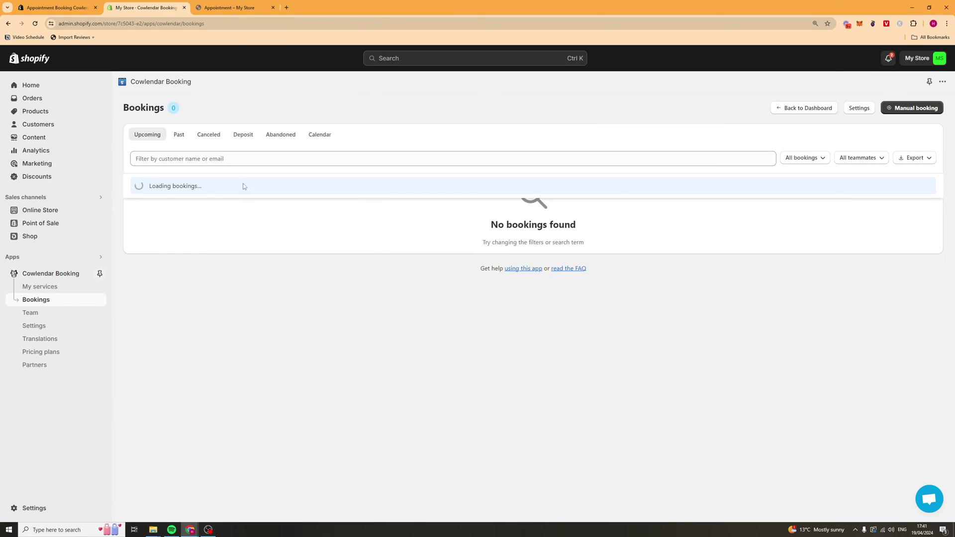
left_click(70, 312)
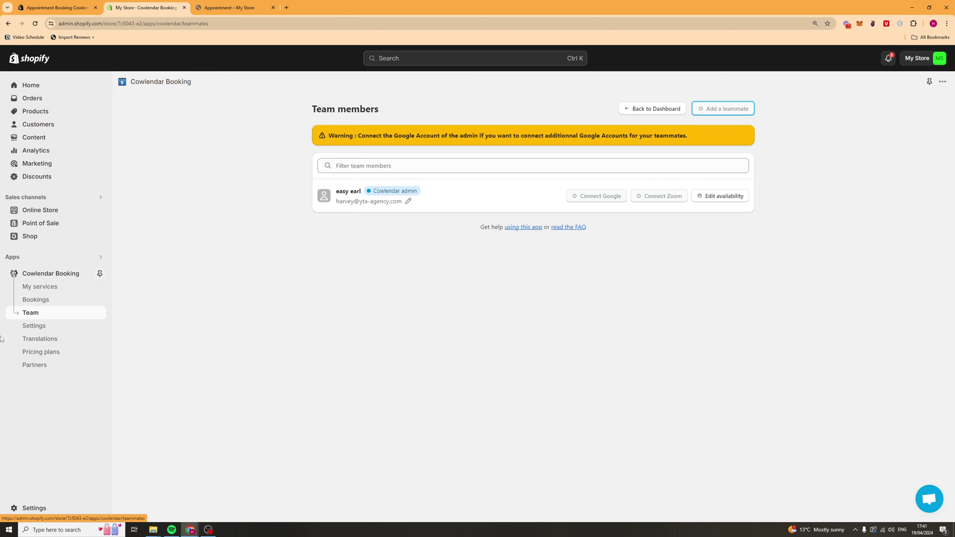
Review the general settings, try the Remove branding toggle, and close the support chat.
left_click(68, 330)
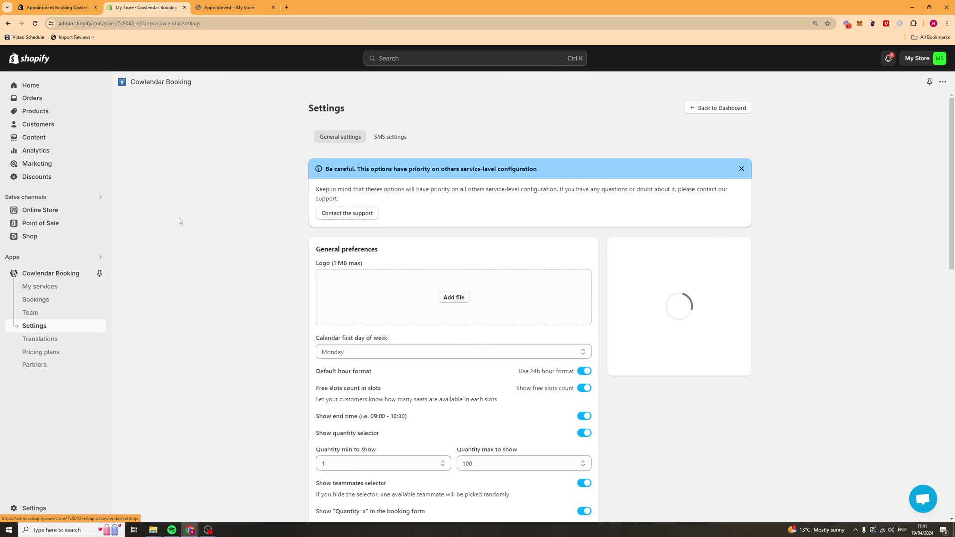
scroll(258, 160, "down", 3)
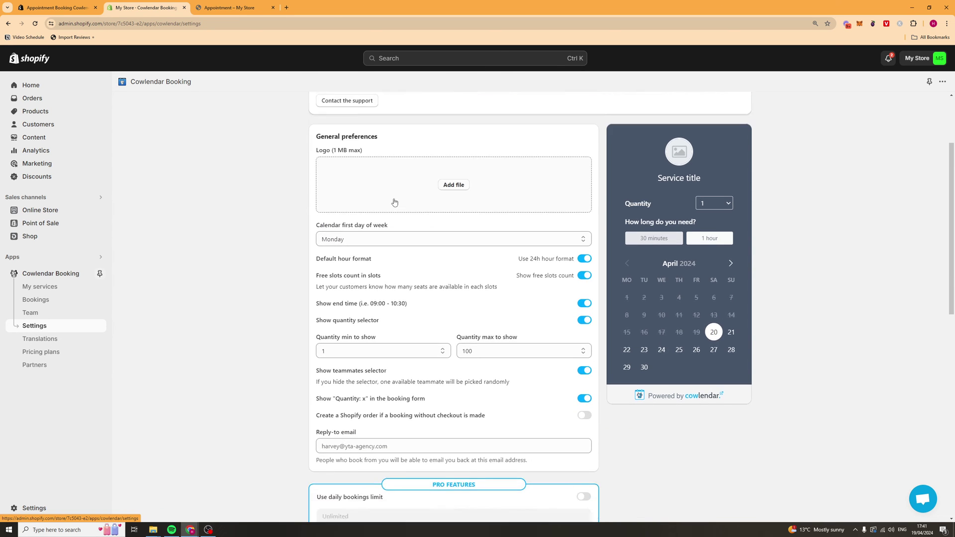
scroll(395, 202, "down", 4)
scroll(269, 216, "up", 5)
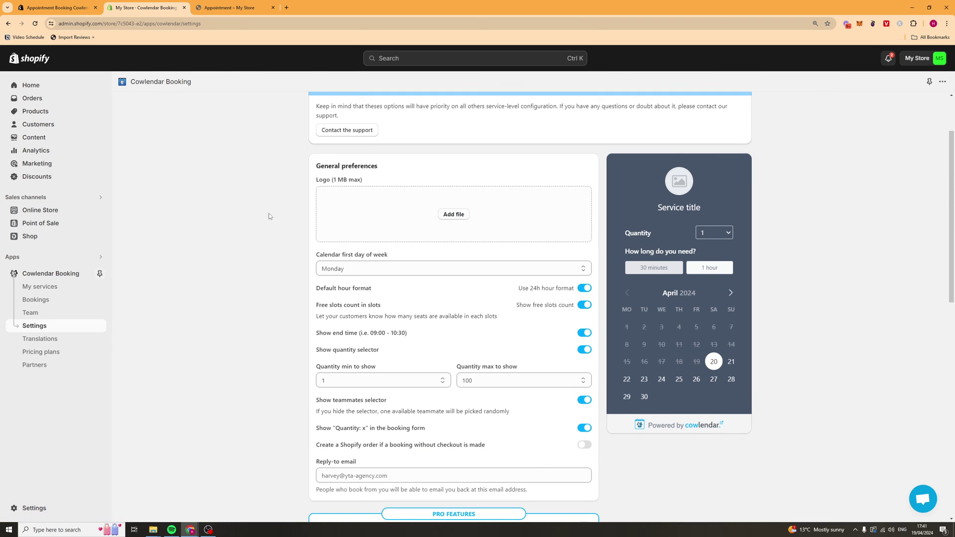
scroll(271, 219, "down", 10)
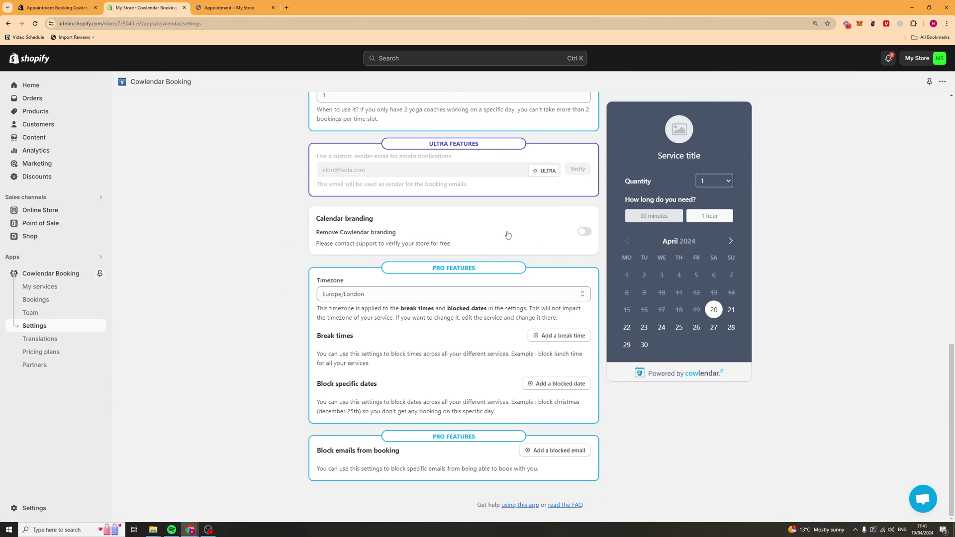
left_click(578, 233)
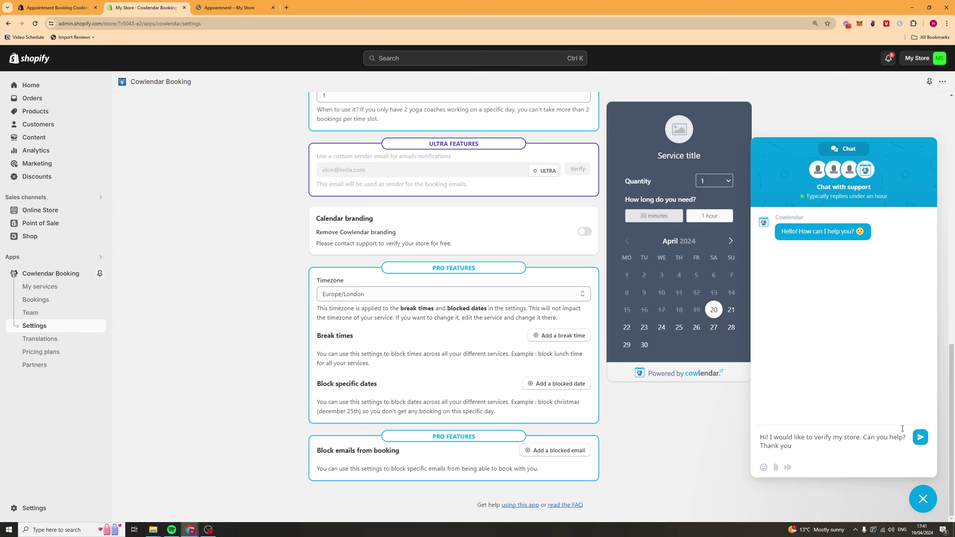
left_click(932, 504)
Check the SMS settings and credit balance, then return to the General settings.
scroll(283, 356, "up", 15)
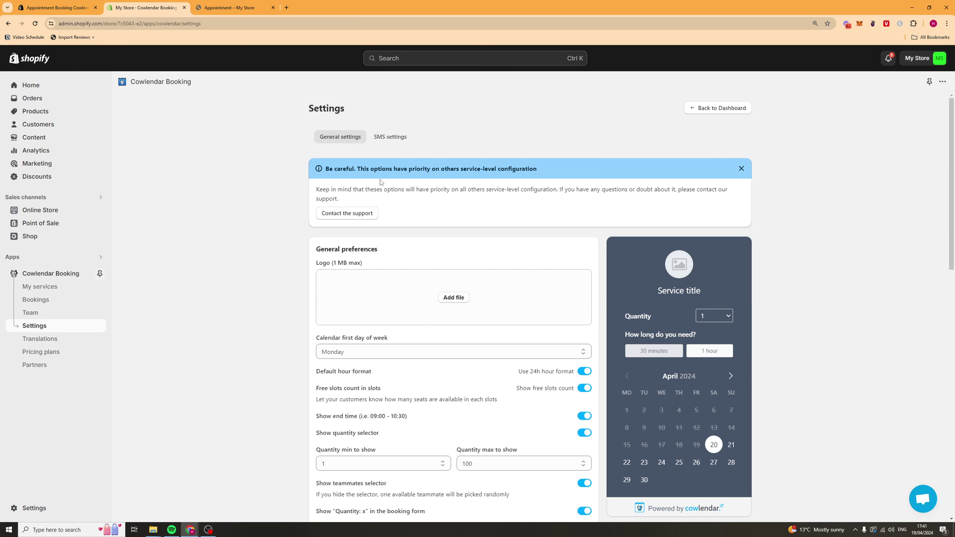
left_click(381, 143)
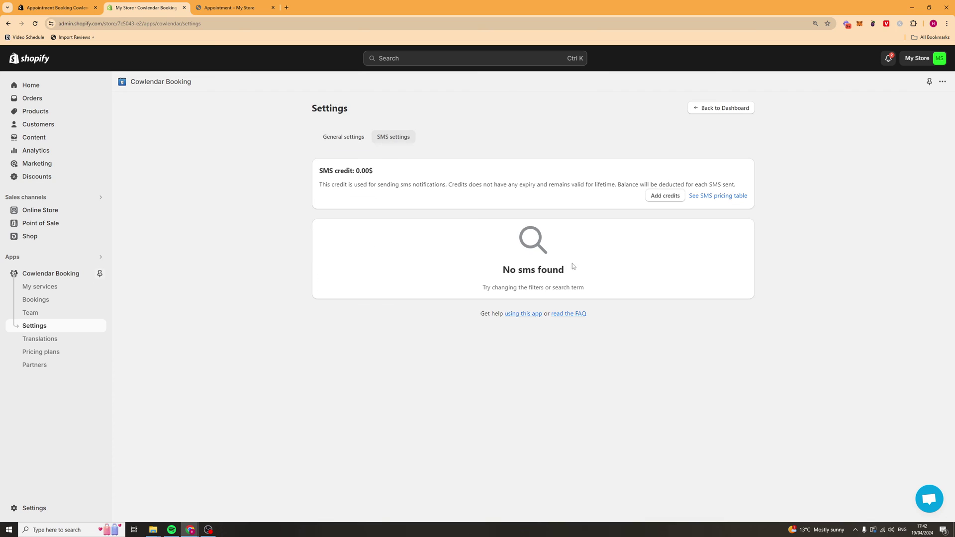
left_click(346, 141)
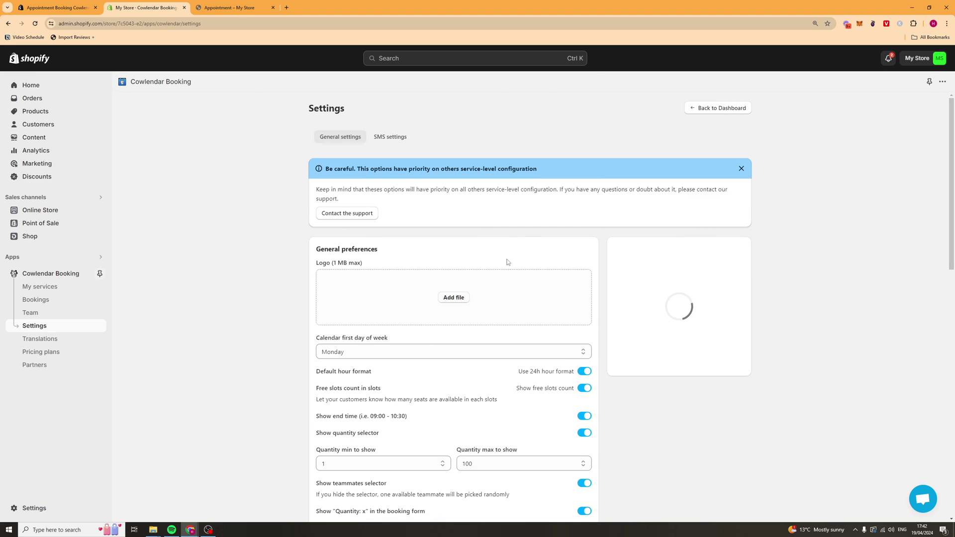
scroll(271, 218, "down", 2)
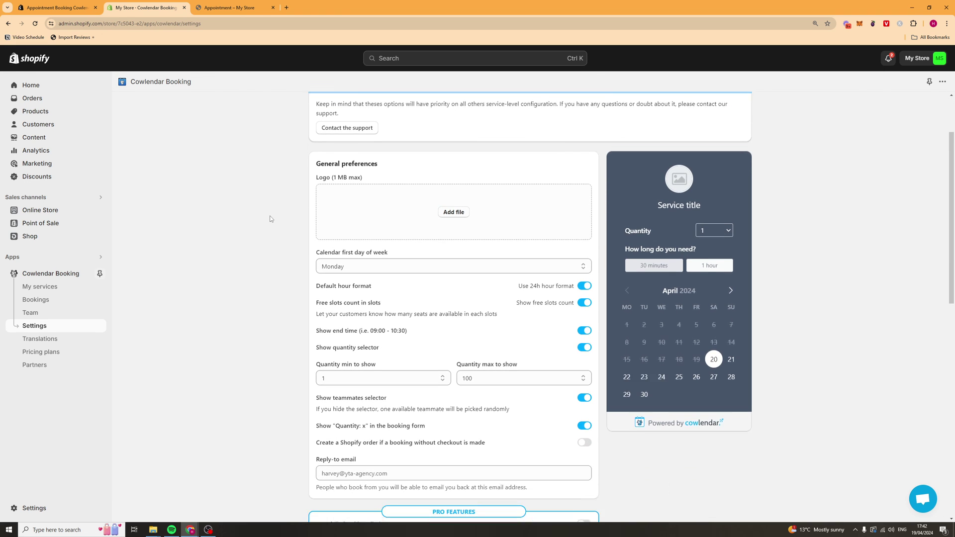
scroll(271, 218, "up", 2)
scroll(280, 229, "down", 3)
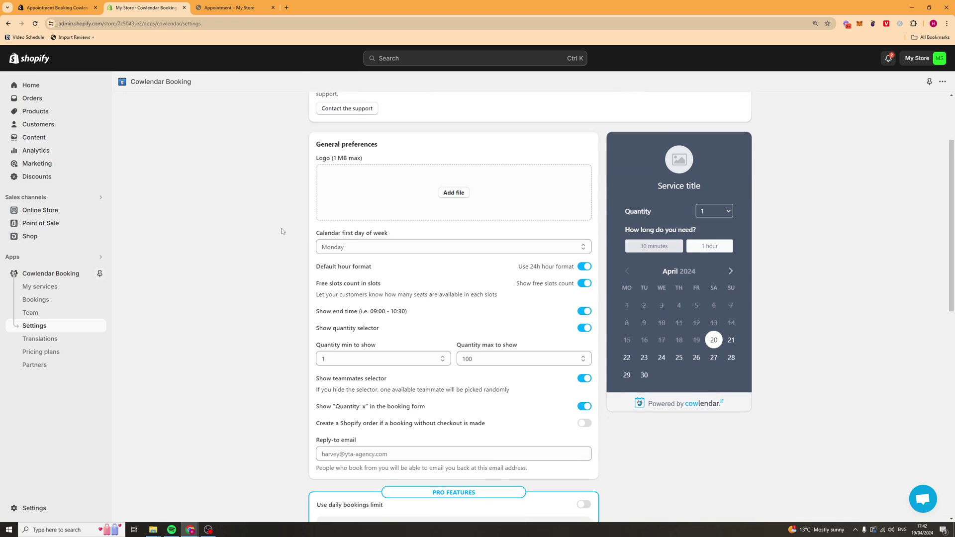
Browse the calendar, Email, SMS and Services translation tabs on the Translations page.
left_click(61, 341)
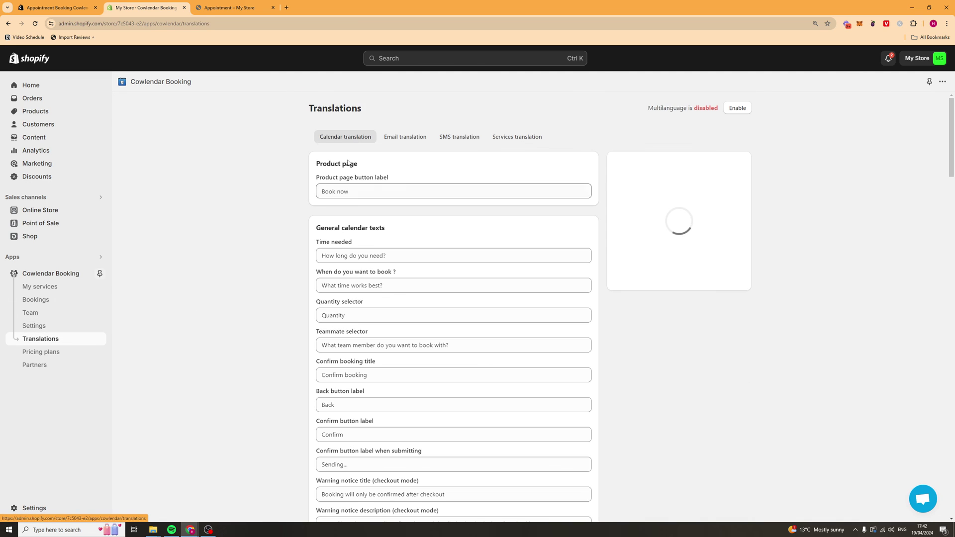
scroll(337, 172, "down", 5)
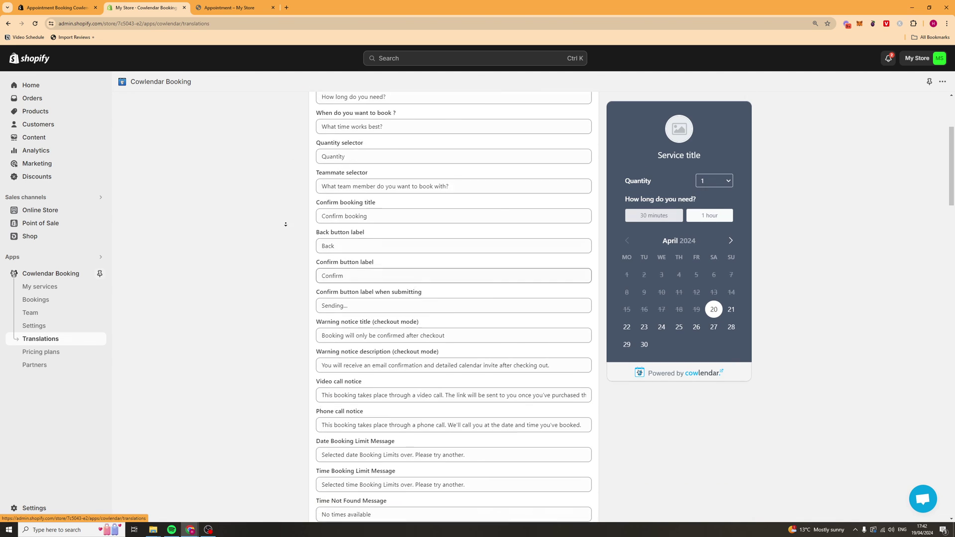
scroll(288, 216, "up", 5)
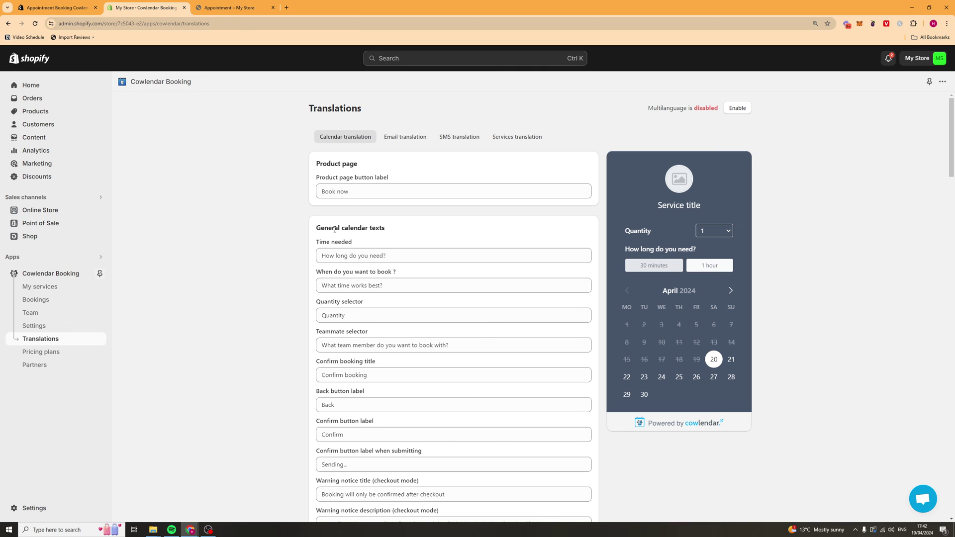
scroll(335, 229, "down", 20)
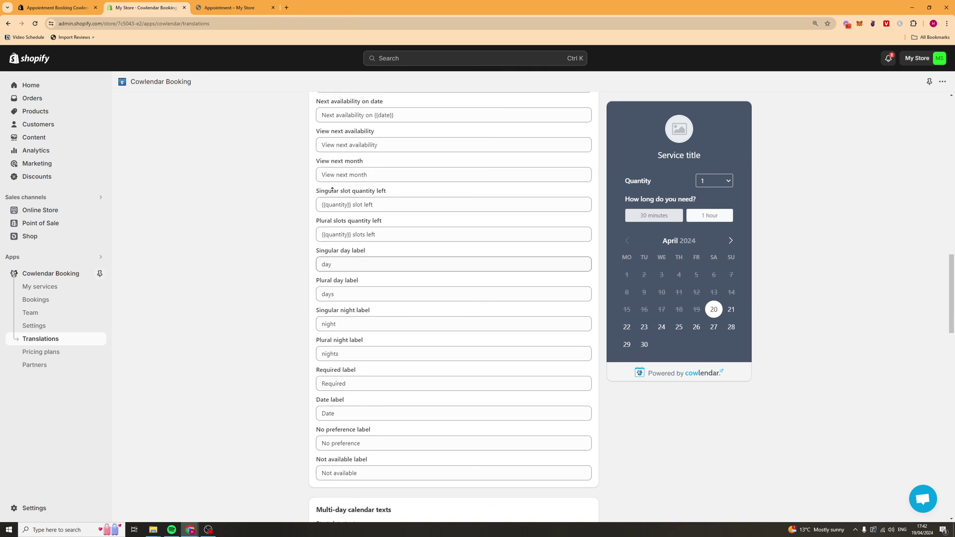
scroll(333, 189, "up", 20)
left_click(406, 137)
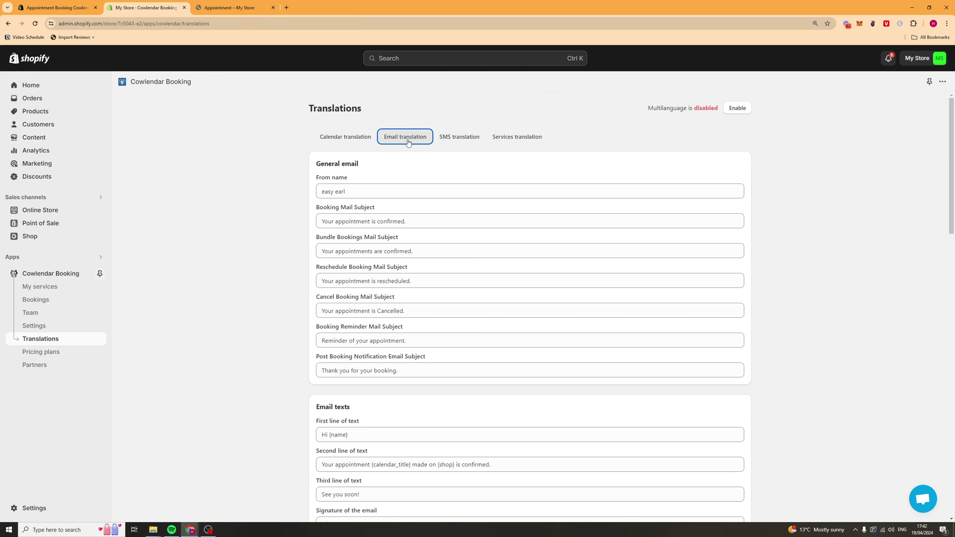
left_click(458, 137)
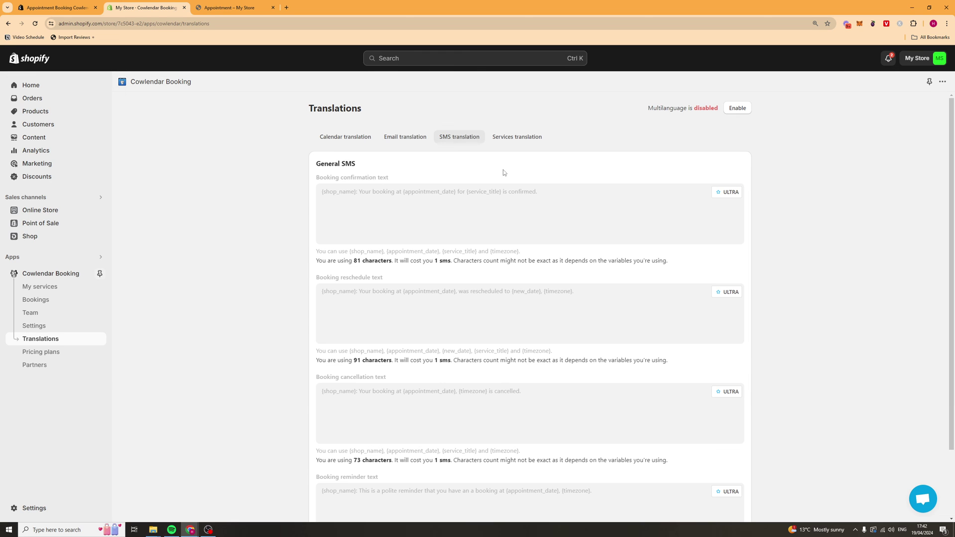
left_click(517, 138)
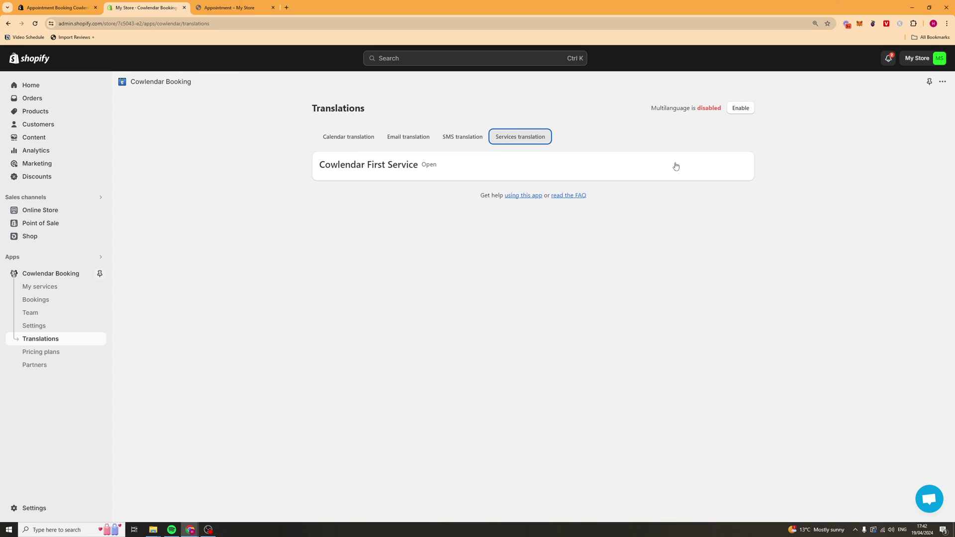
left_click_drag(646, 107, 774, 111)
left_click(774, 111)
Glance at the pricing plans, then scroll through partner app cards like PageFly and Goat Badges.
left_click(72, 358)
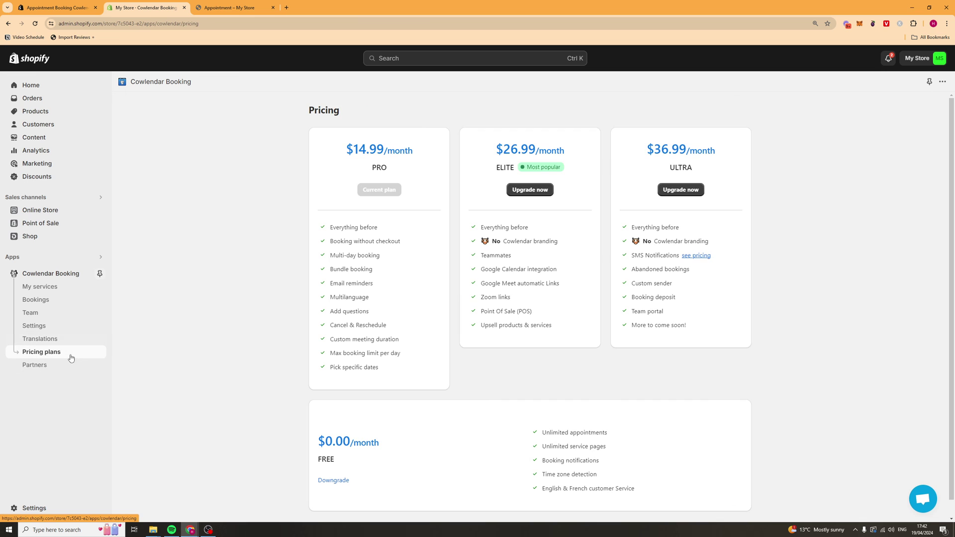
scroll(367, 236, "down", 1)
left_click(62, 365)
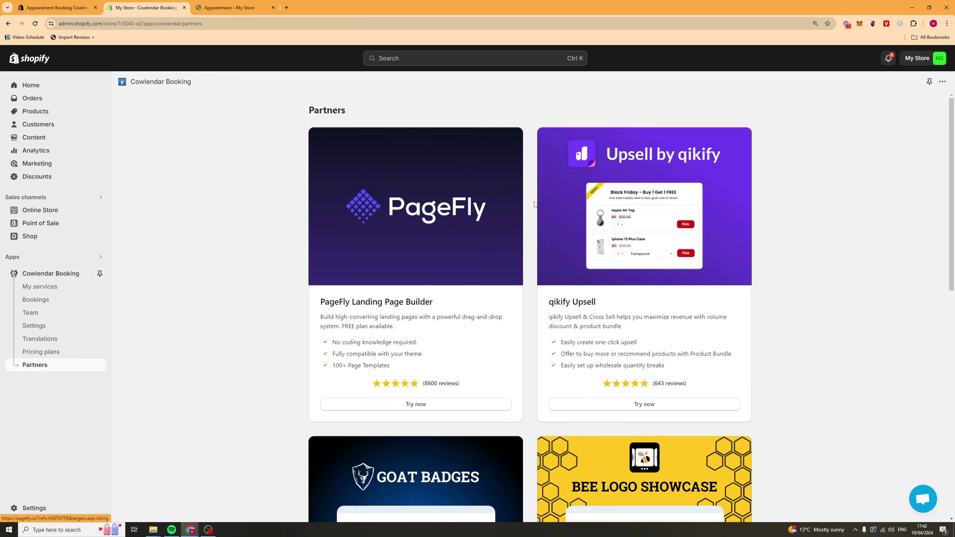
scroll(270, 132, "down", 3)
scroll(270, 132, "up", 3)
left_click_drag(286, 118, 830, 197)
scroll(840, 157, "down", 2)
scroll(829, 196, "down", 8)
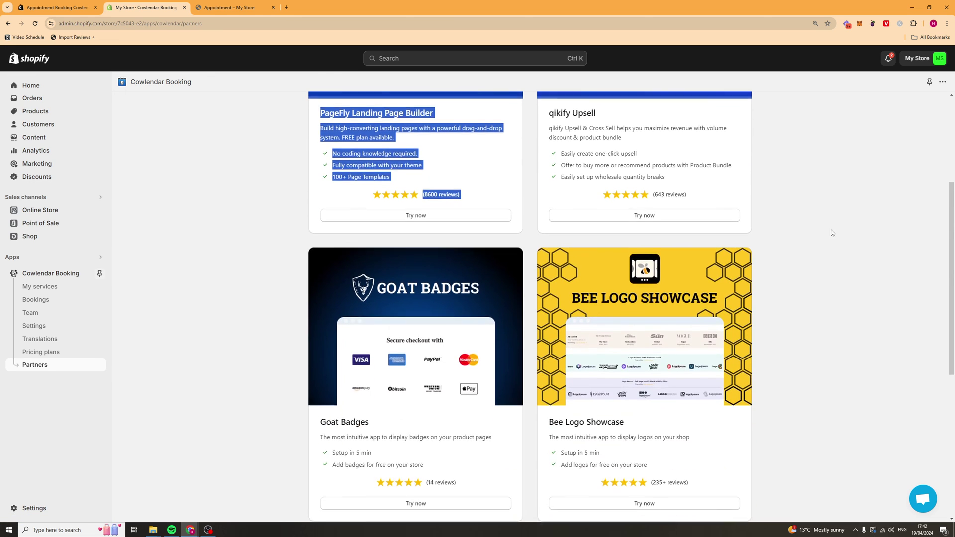
scroll(785, 298, "up", 10)
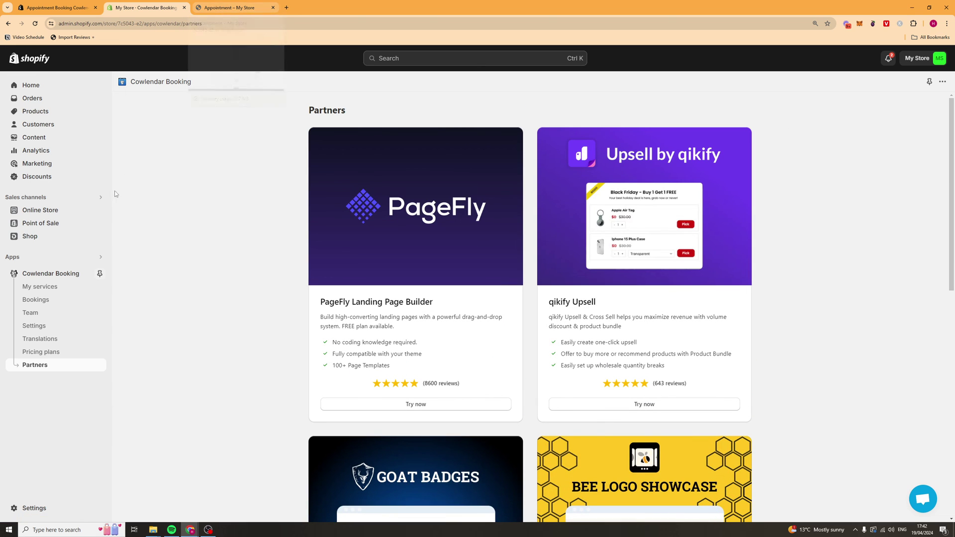
Open the Cowlendar Booking Dashboard and scroll through its setup guide and upcoming bookings.
left_click(55, 274)
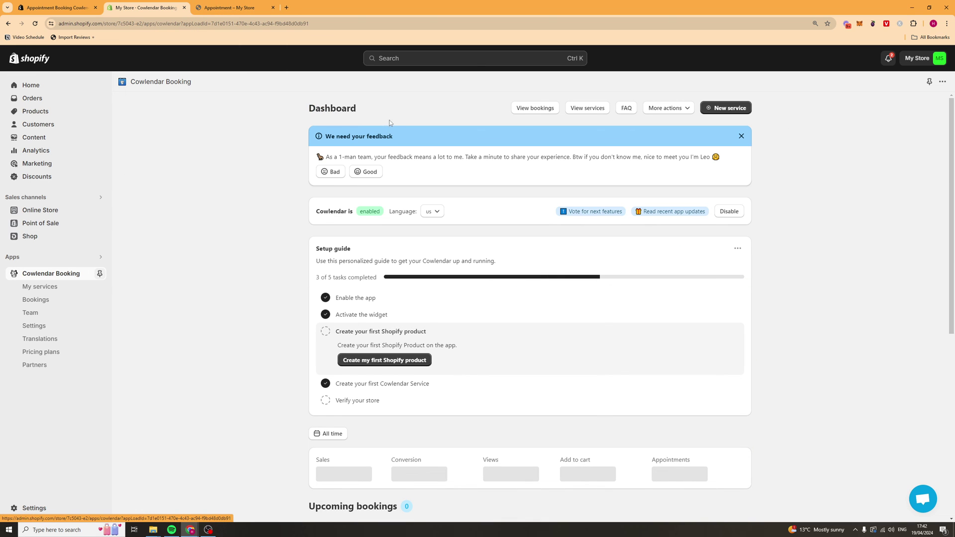
scroll(265, 160, "down", 3)
scroll(265, 255, "down", 4)
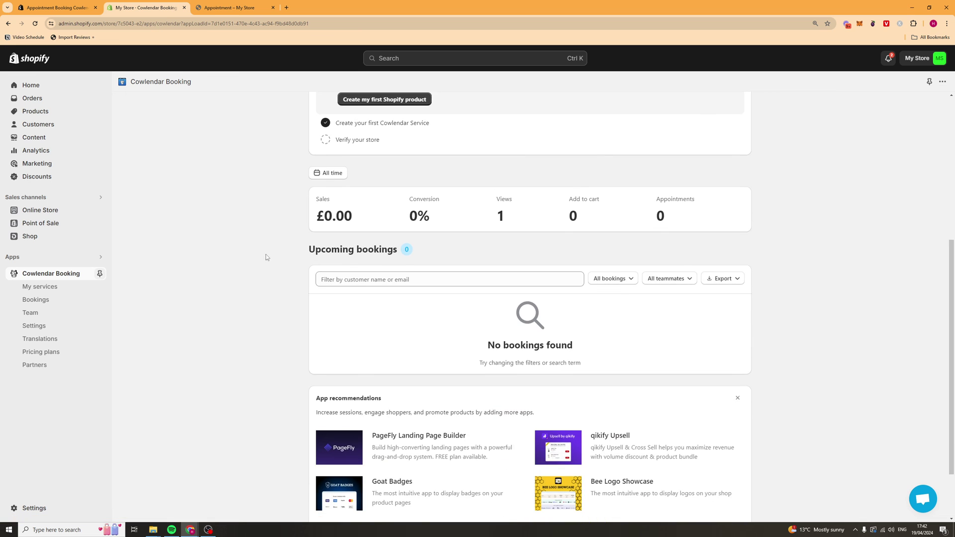
scroll(270, 221, "up", 7)
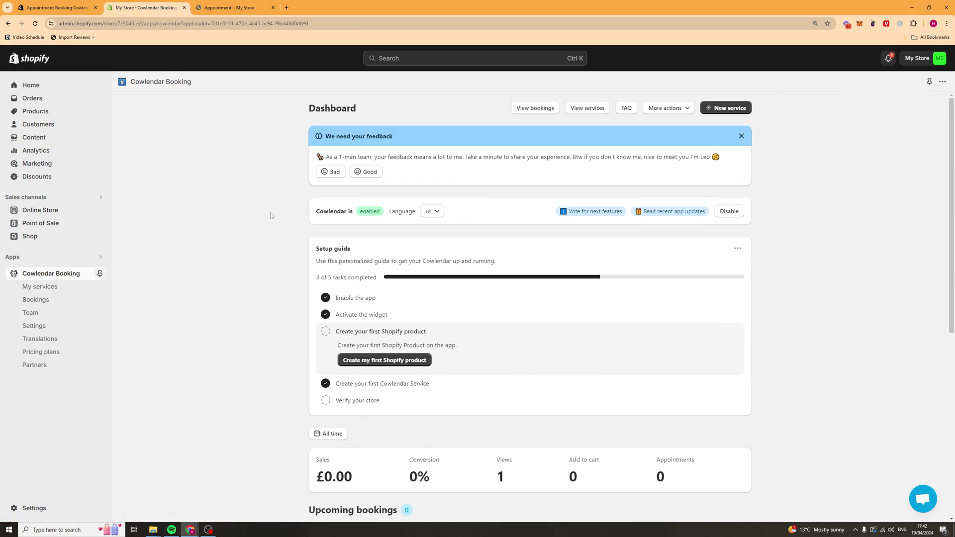